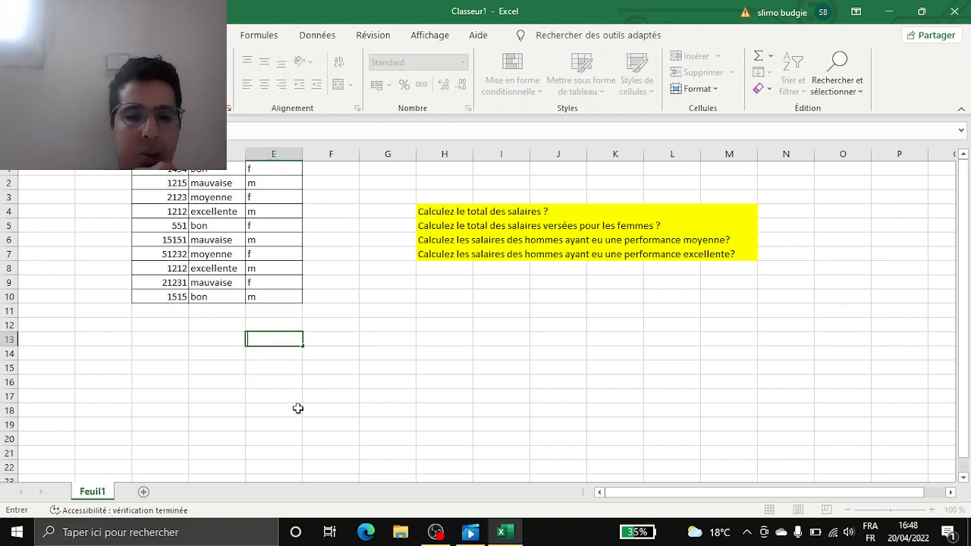
Calculate the total of all salaries in cell E13 with the formula =SOMME(C1:C10).
text(=)
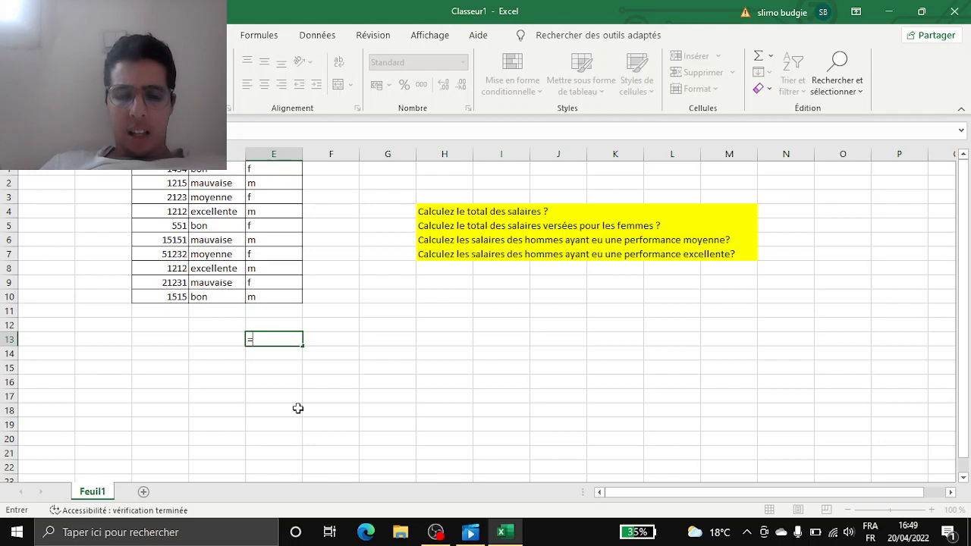
text(s)
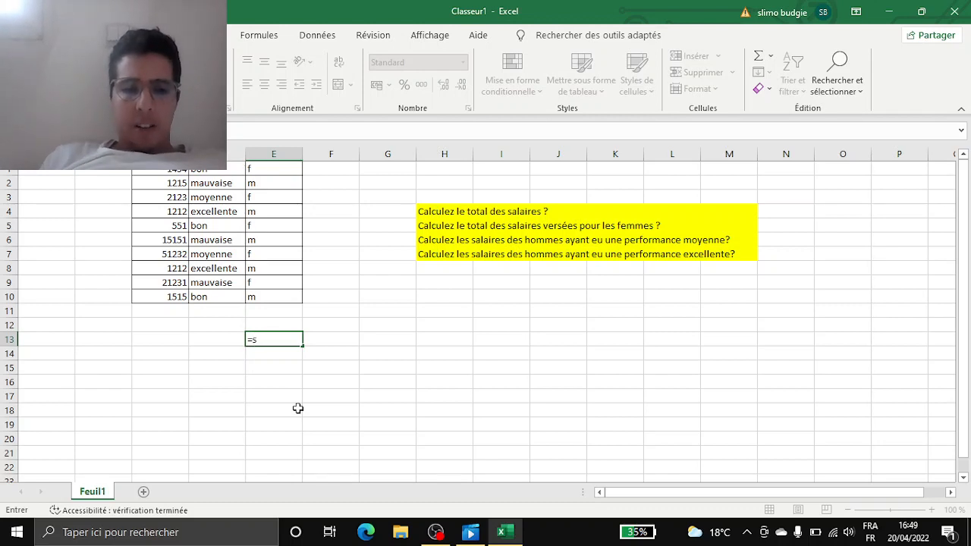
text(omm)
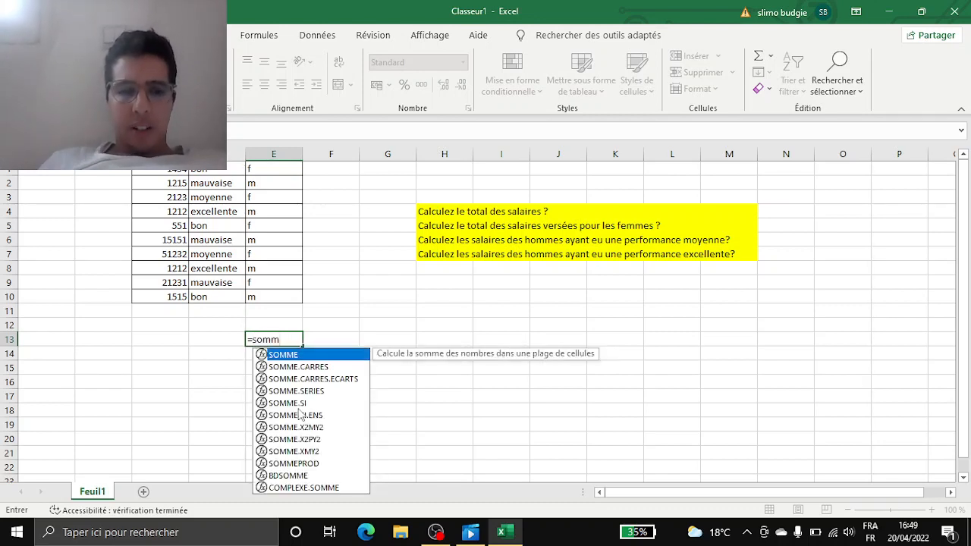
double_click(304, 359)
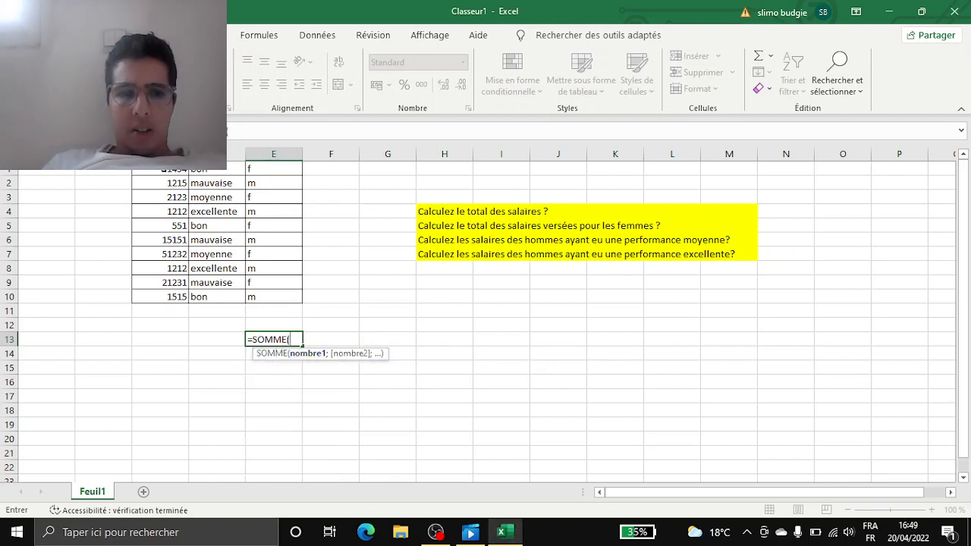
click(169, 167)
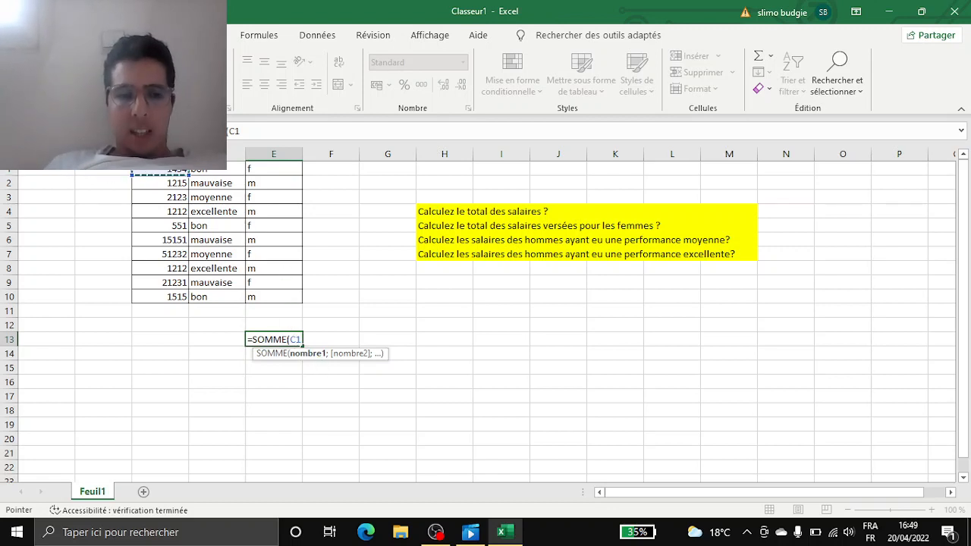
drag(185, 182, 182, 225)
click(166, 171)
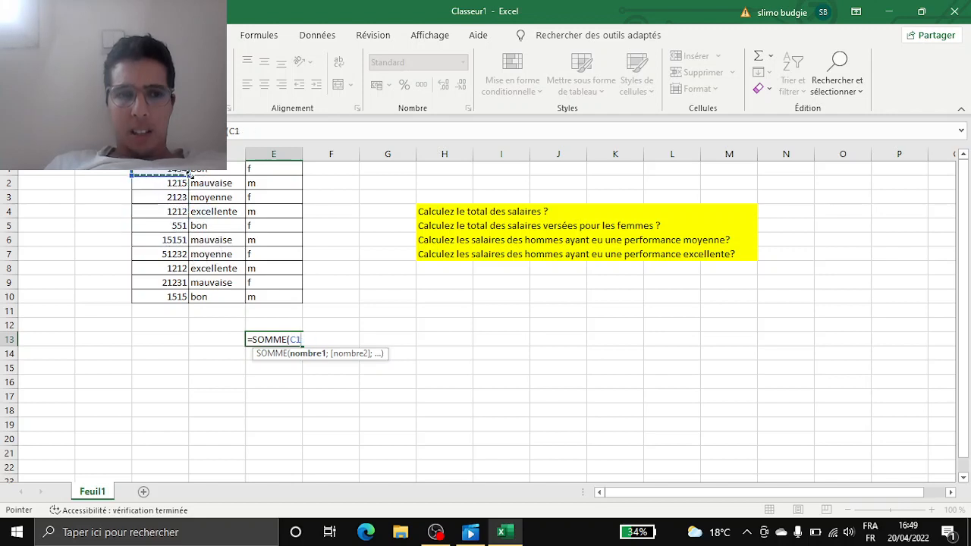
drag(188, 182, 187, 201)
click(171, 171)
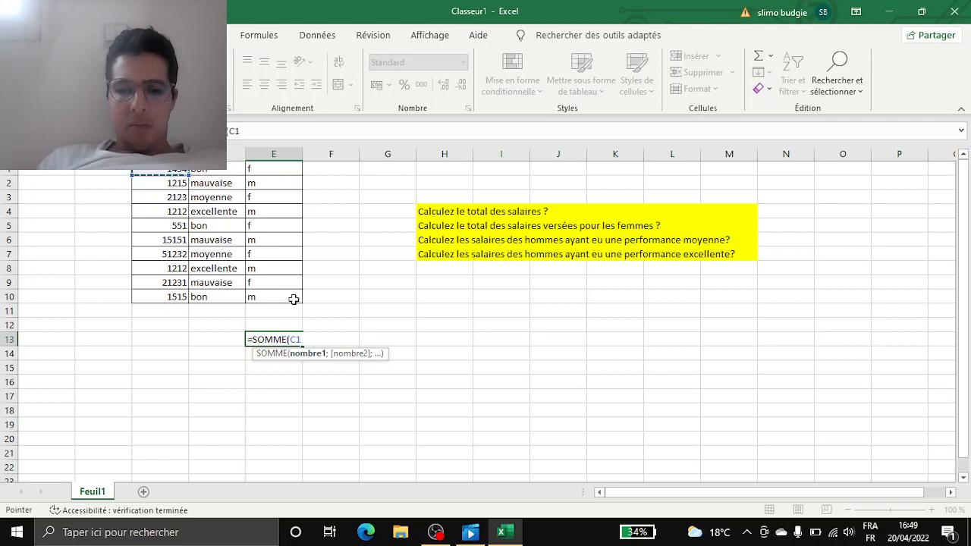
key(F8)
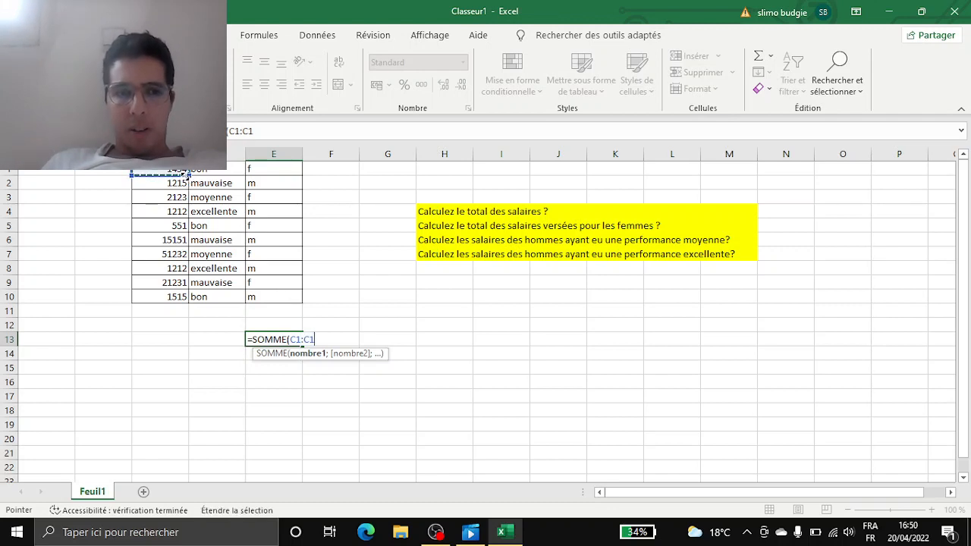
drag(188, 175, 169, 297)
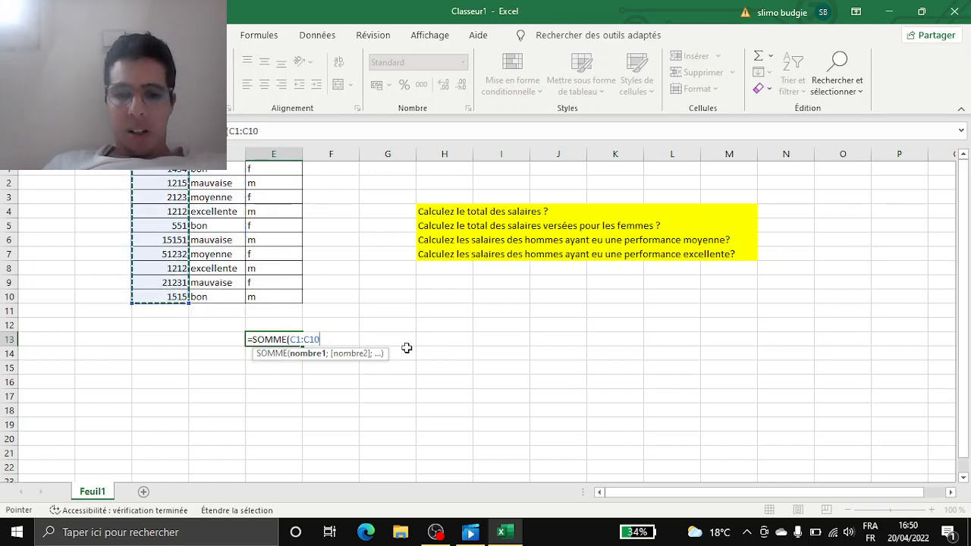
text())
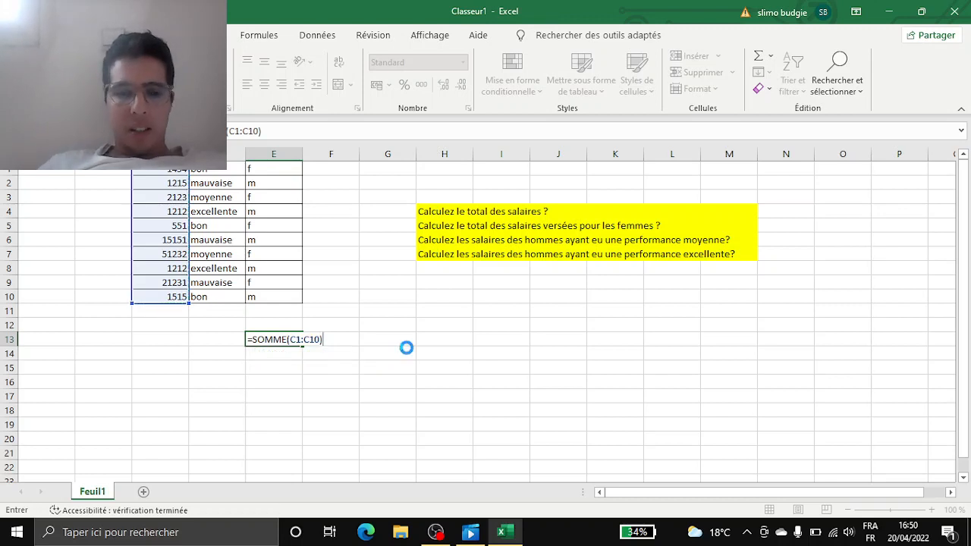
key(Return)
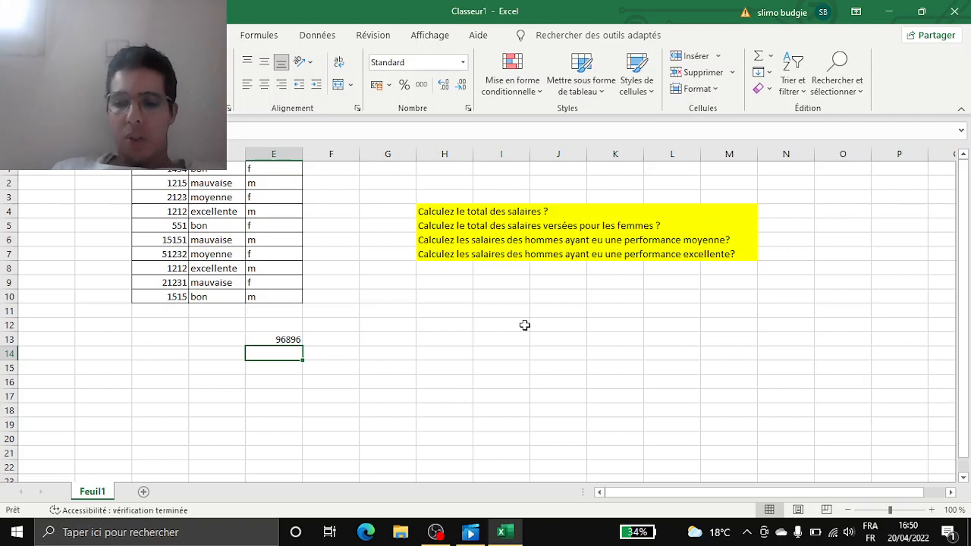
text(3)
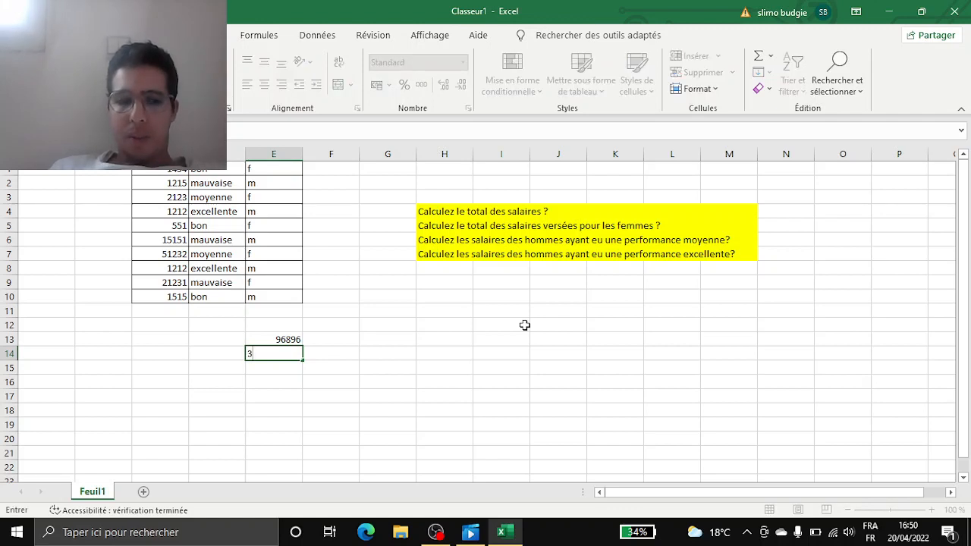
click(446, 535)
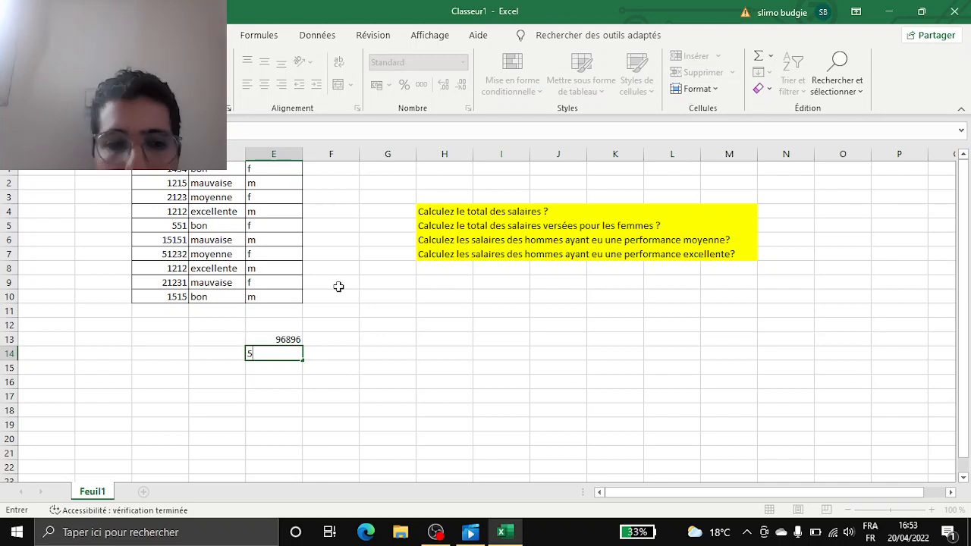
key(BackSpace)
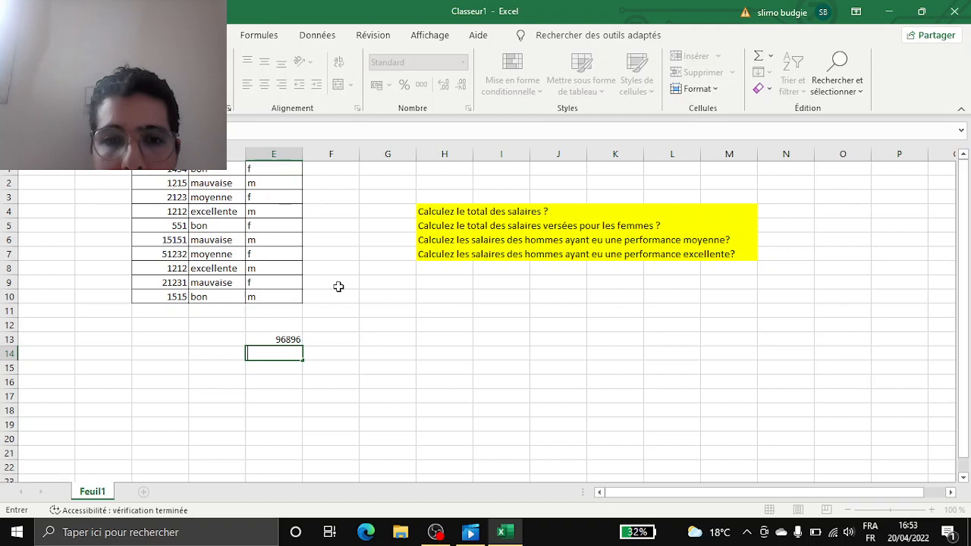
Start a SOMME.SI formula in cell E14 with the gender column E1:E10 as its criteria range.
text(=)
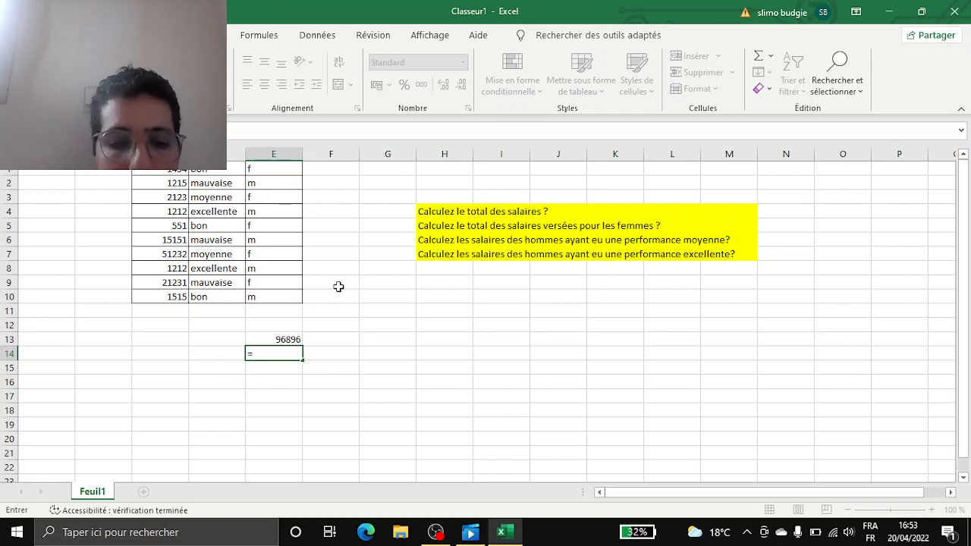
text(somme)
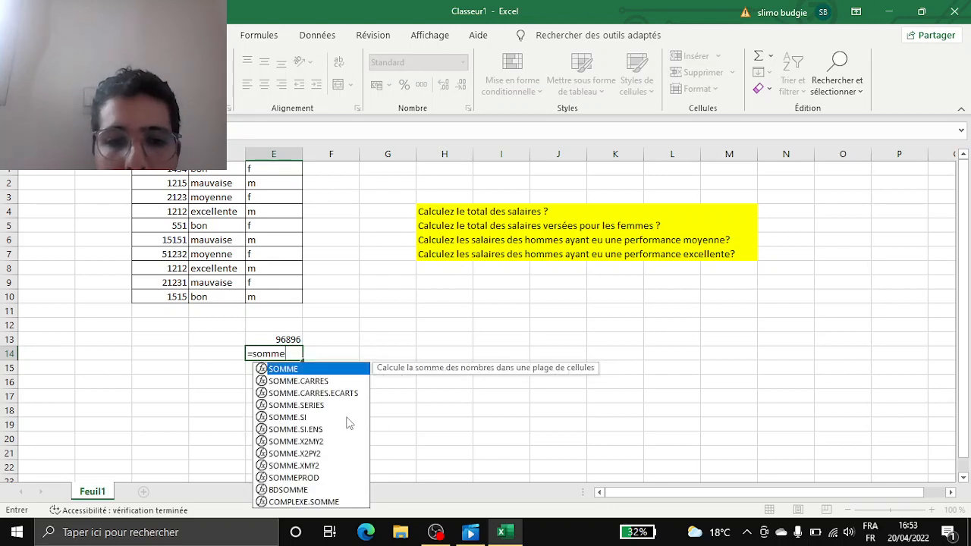
double_click(347, 417)
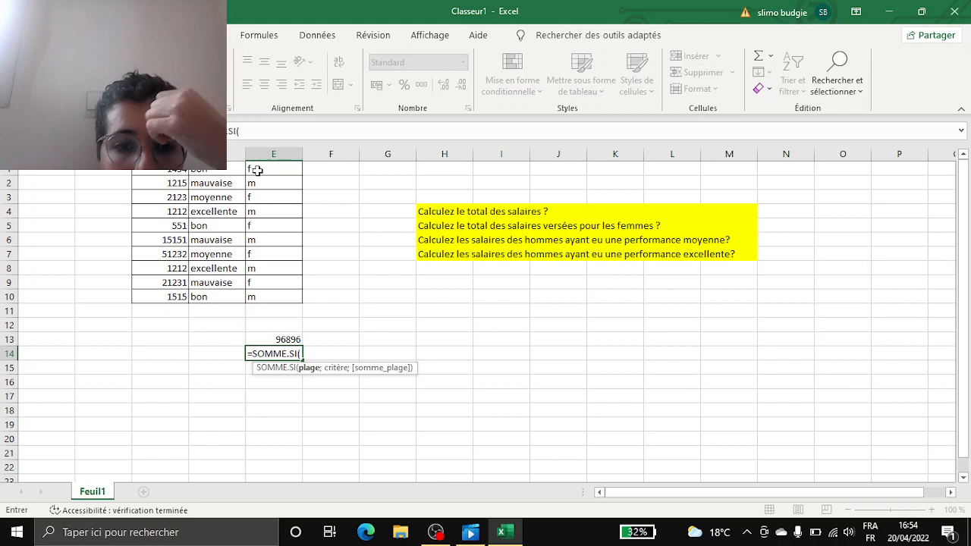
click(282, 167)
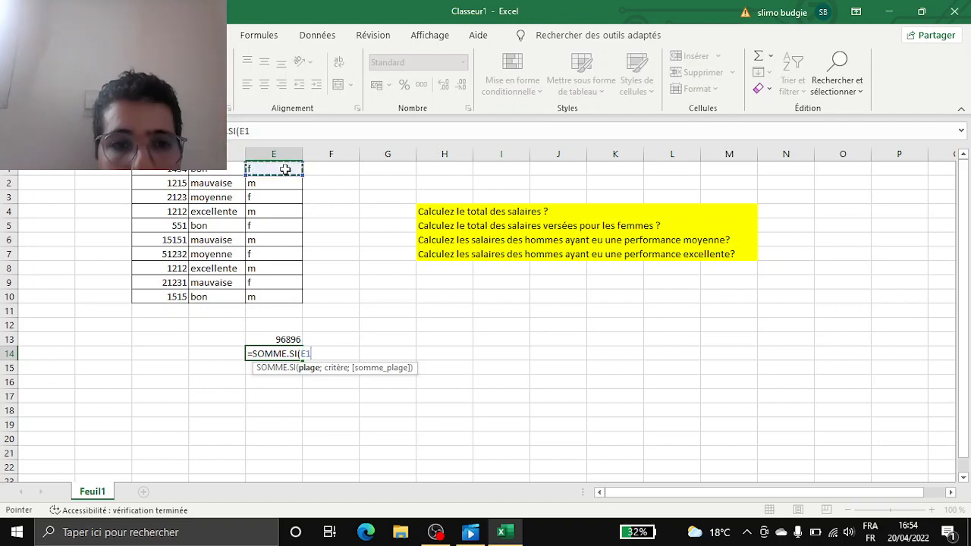
text(:)
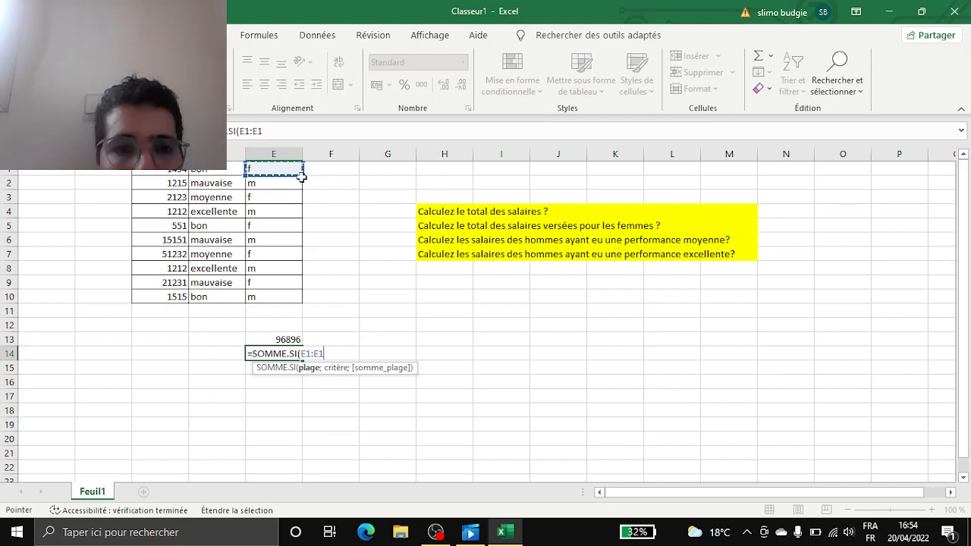
drag(301, 176, 302, 302)
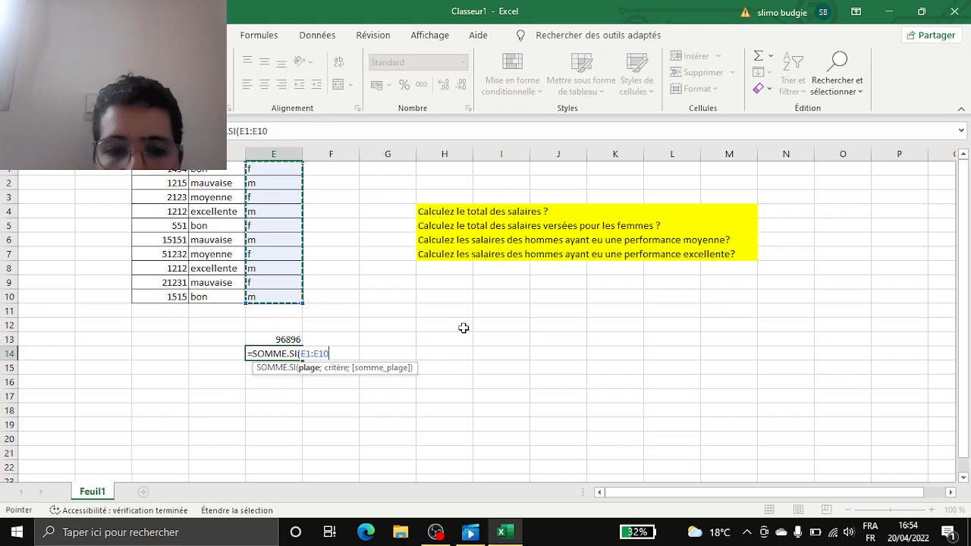
text(;)
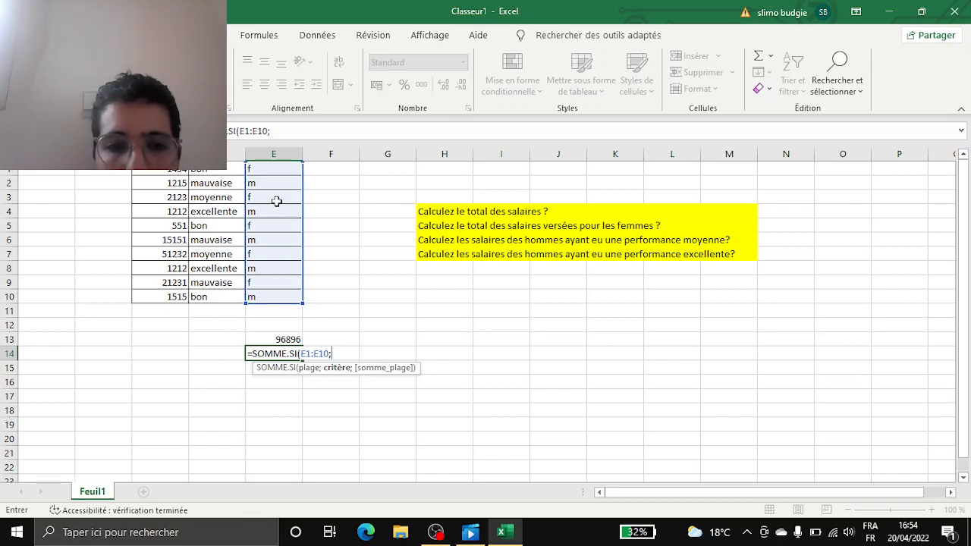
Add the criterion "f" and the sum range C1:C10 followed by an extra semicolon, and try to enter the SOMME.SI formula.
text(")
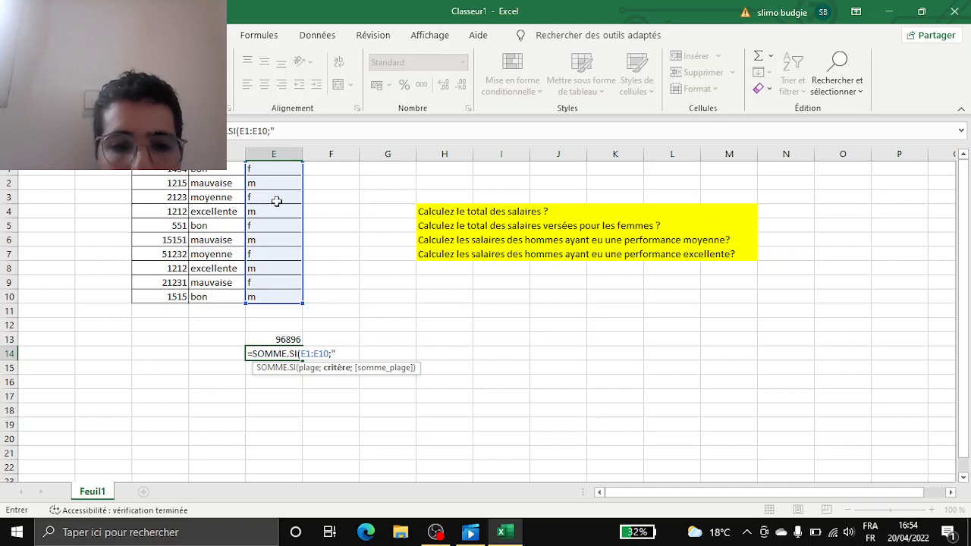
text(f")
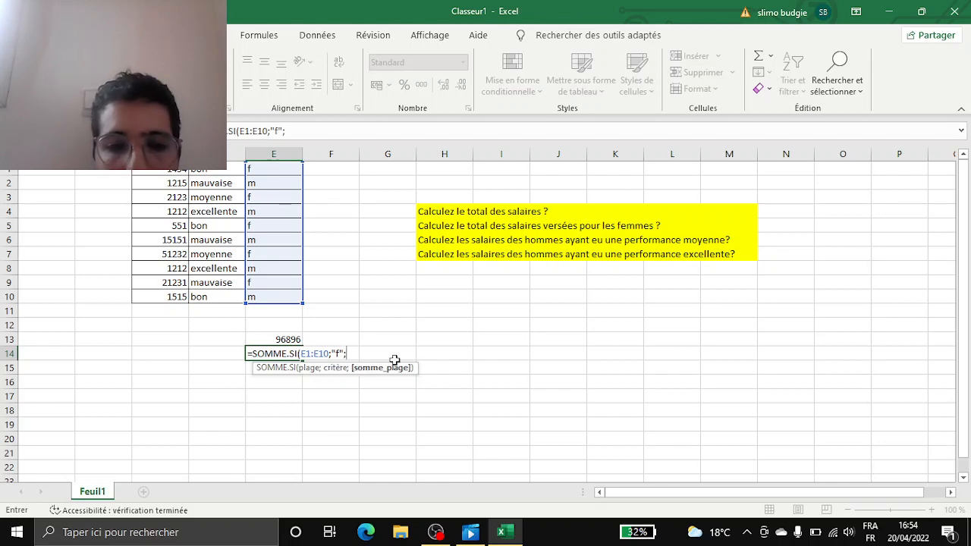
text(;)
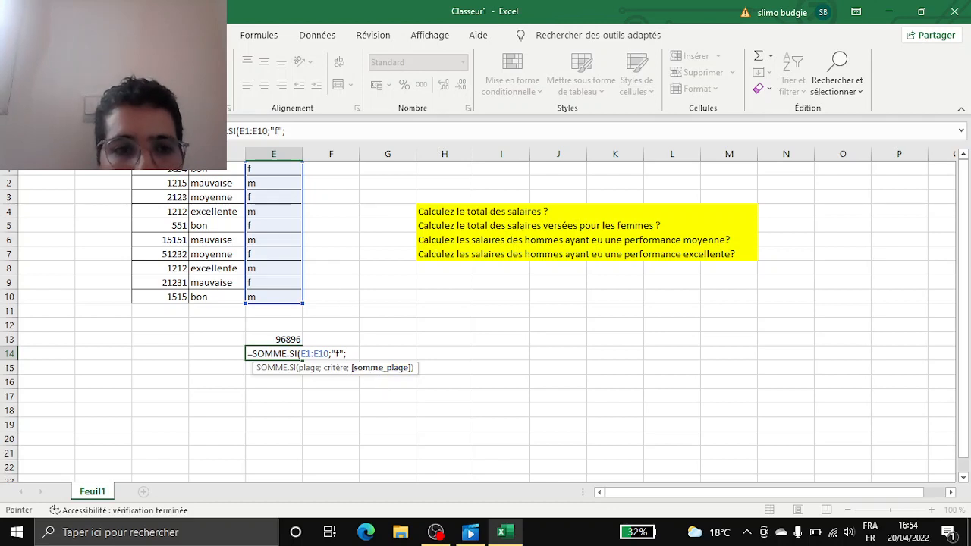
click(160, 172)
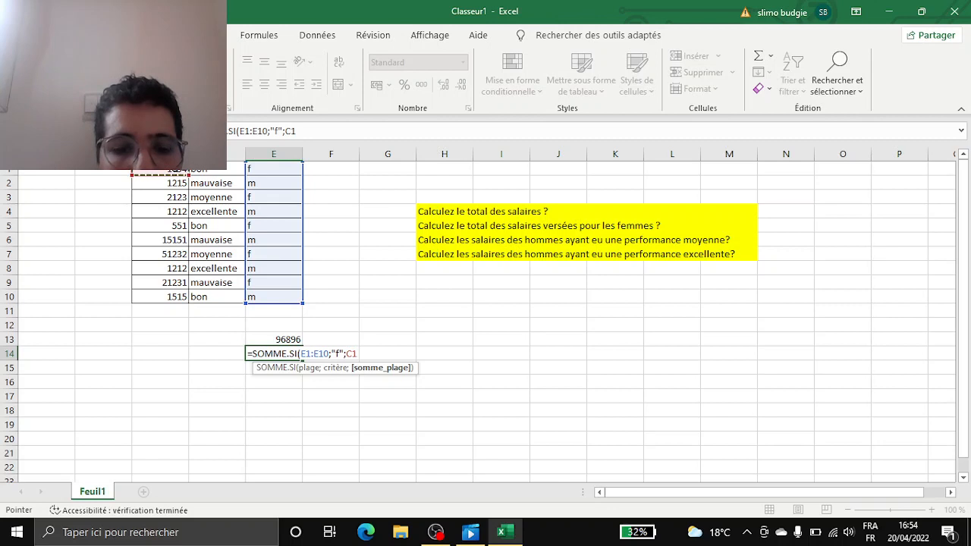
drag(192, 177, 168, 307)
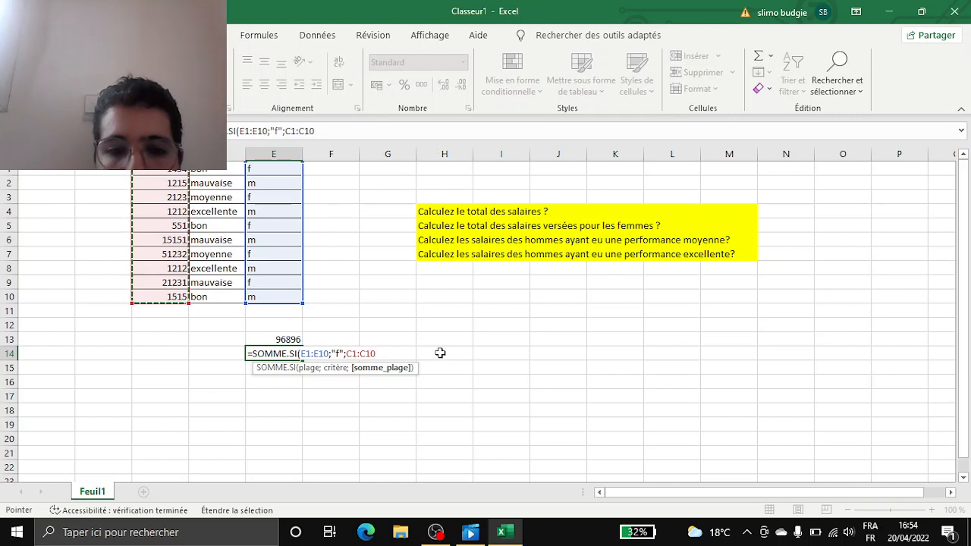
text(;)
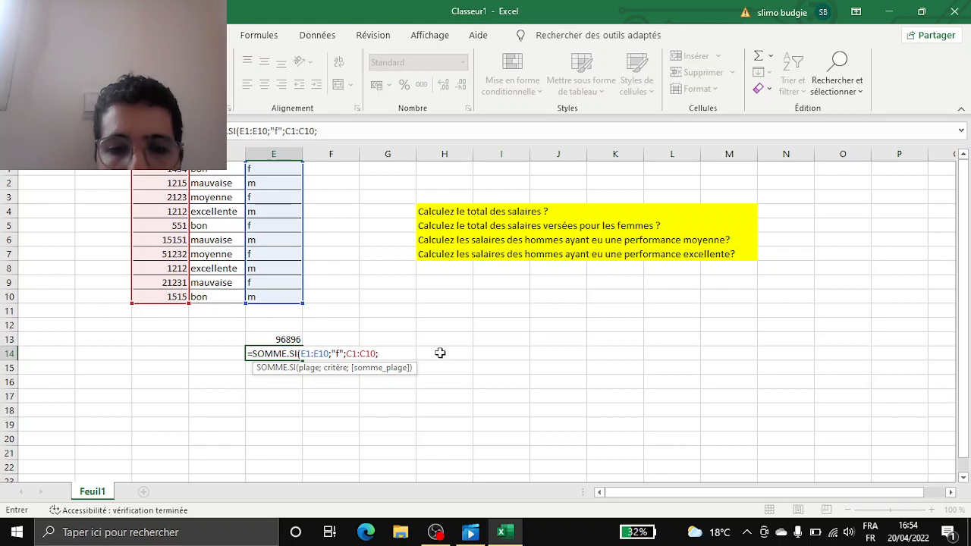
text())
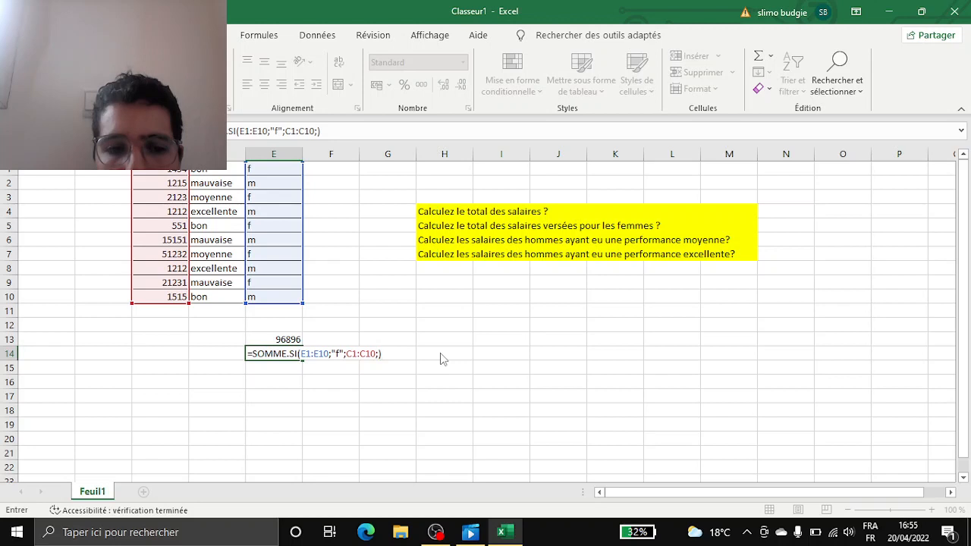
key(Return)
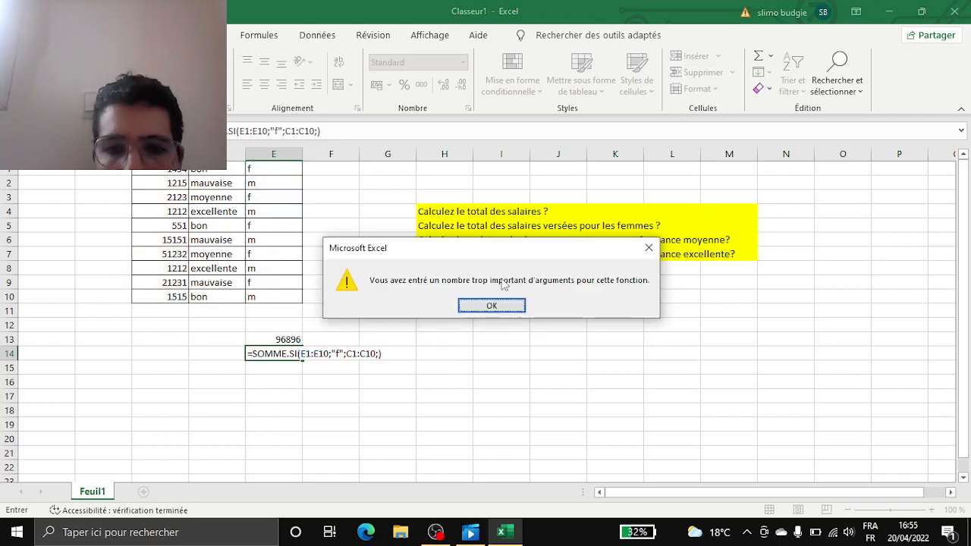
click(489, 306)
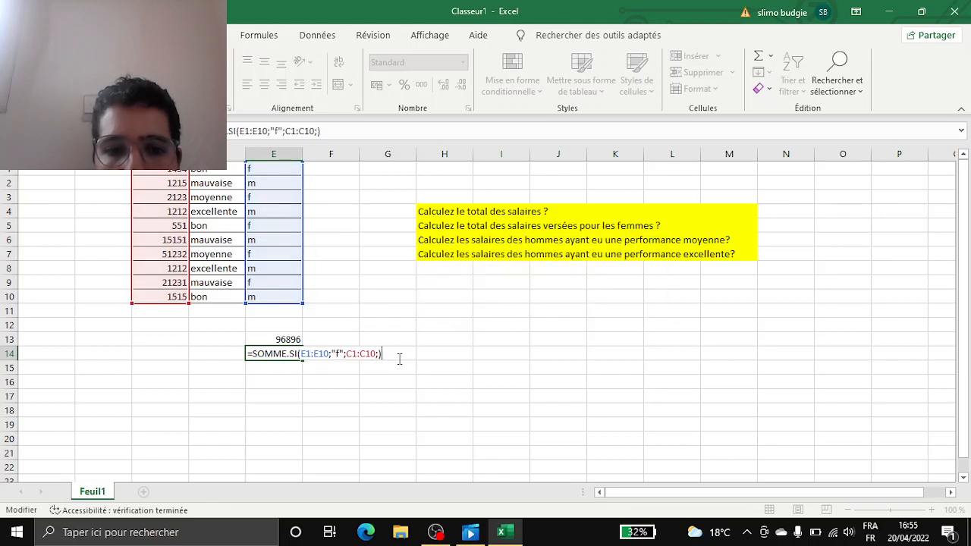
Remove the extra semicolon before the closing parenthesis of the women's salary formula in cell E14 and try to enter it.
key(BackSpace)
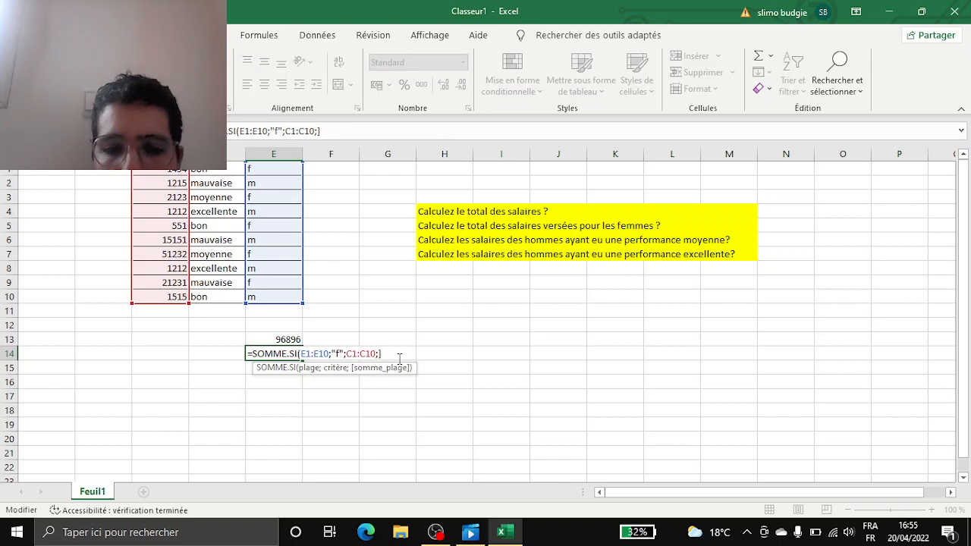
text(2)
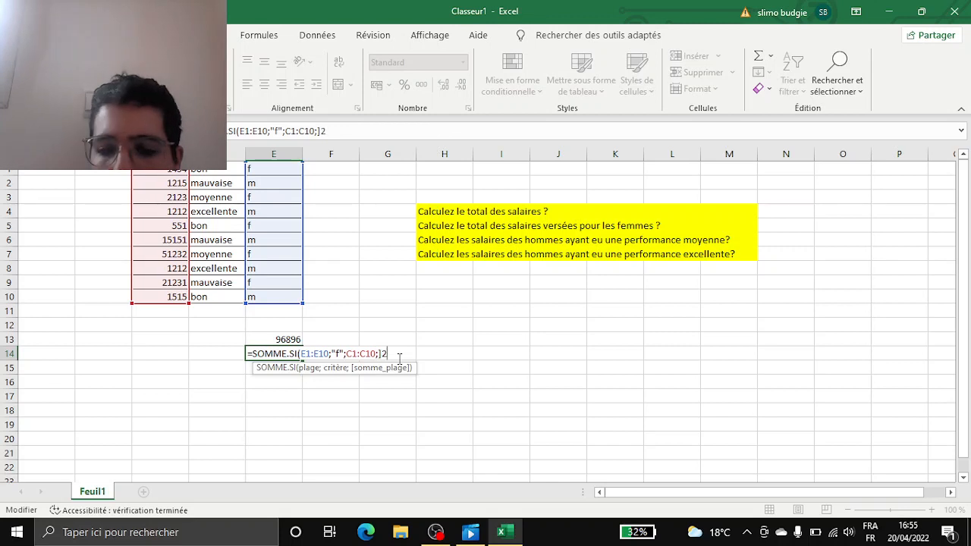
mouse_move(435, 539)
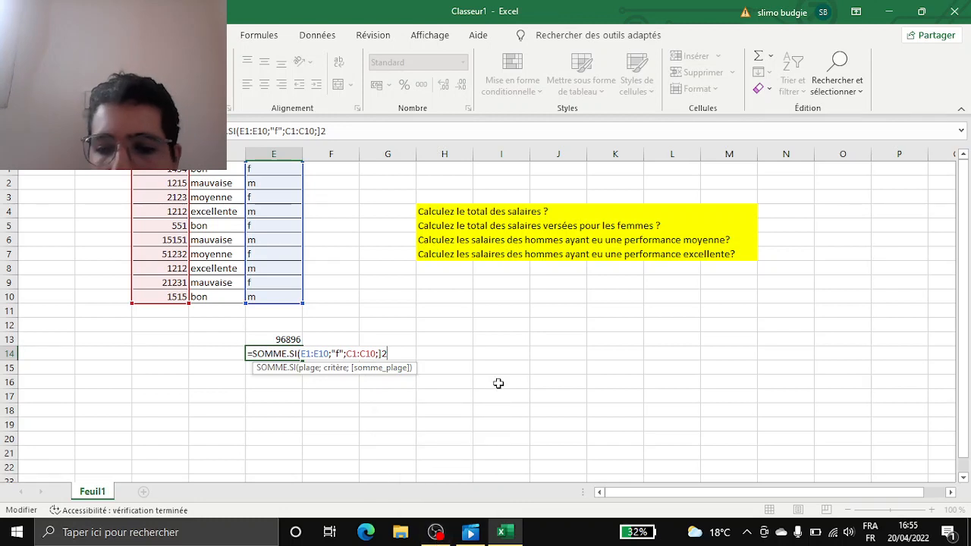
text(2)
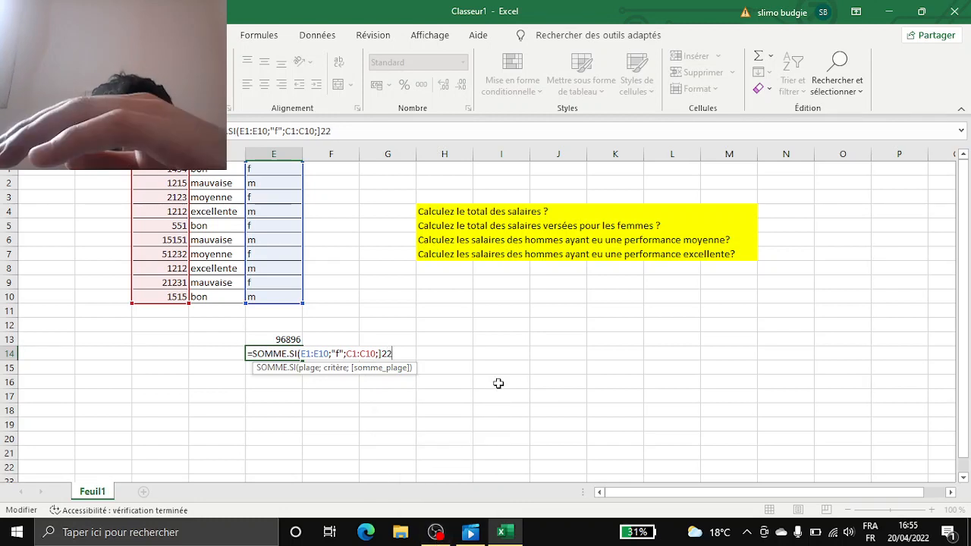
text(5)
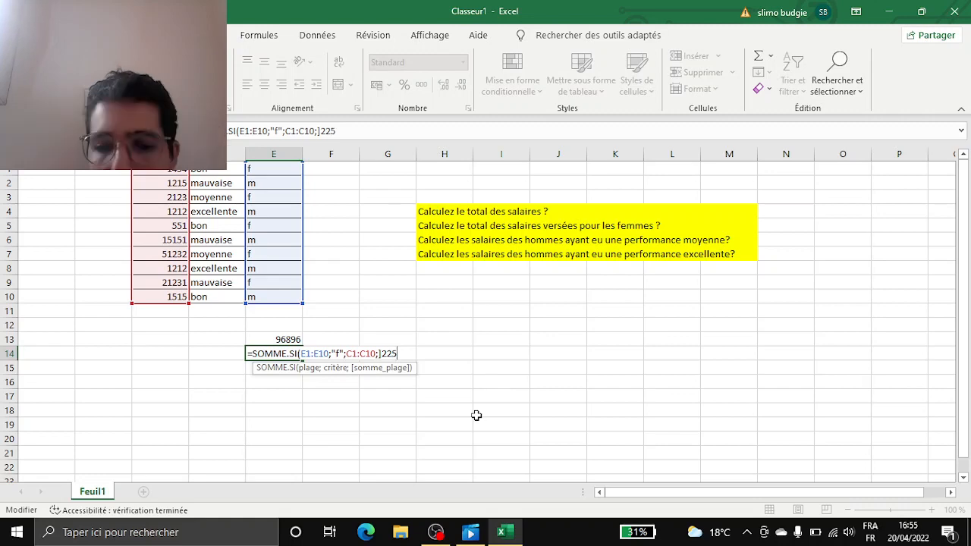
click(437, 531)
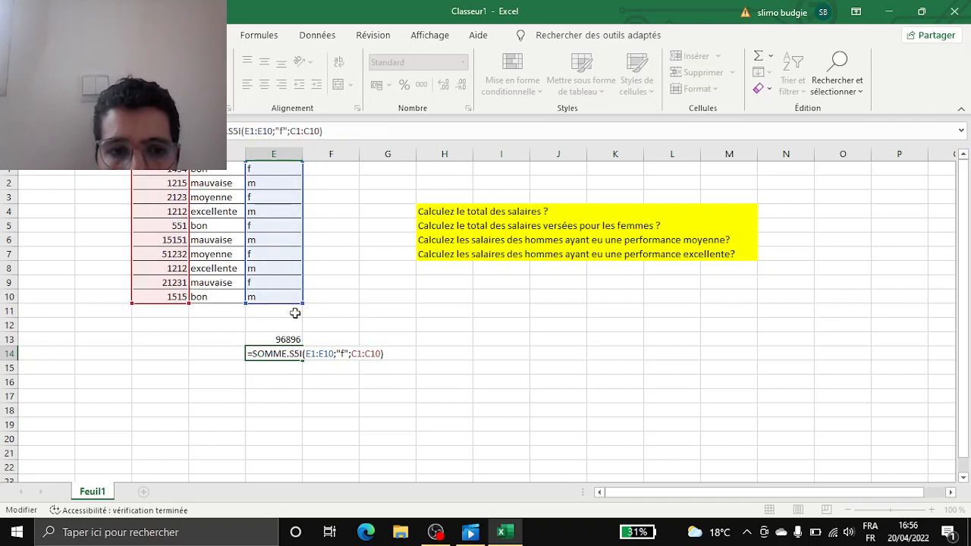
key(Return)
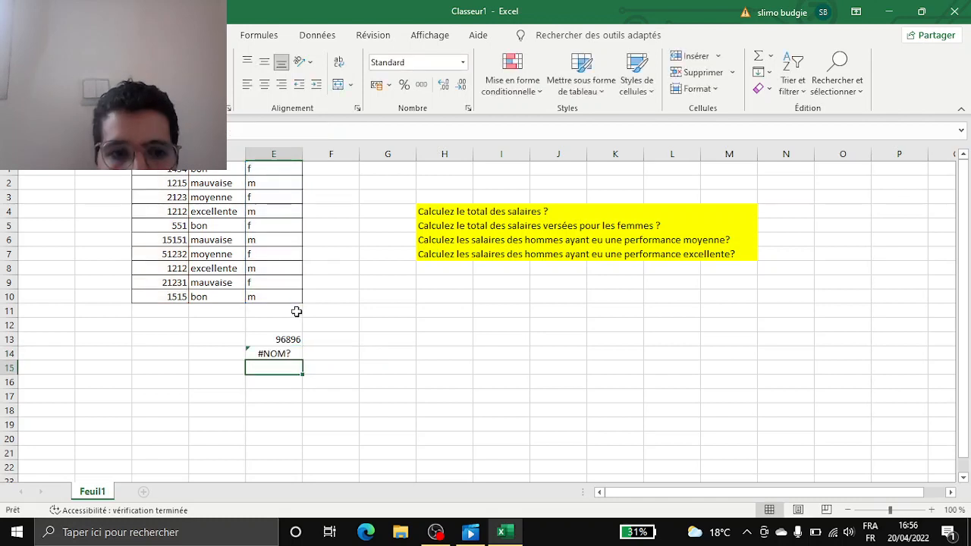
Correct the misspelled function name in cell E14 and enter the formula =SOMME.SI(E1:E10;"f";C1:C10).
text(5)
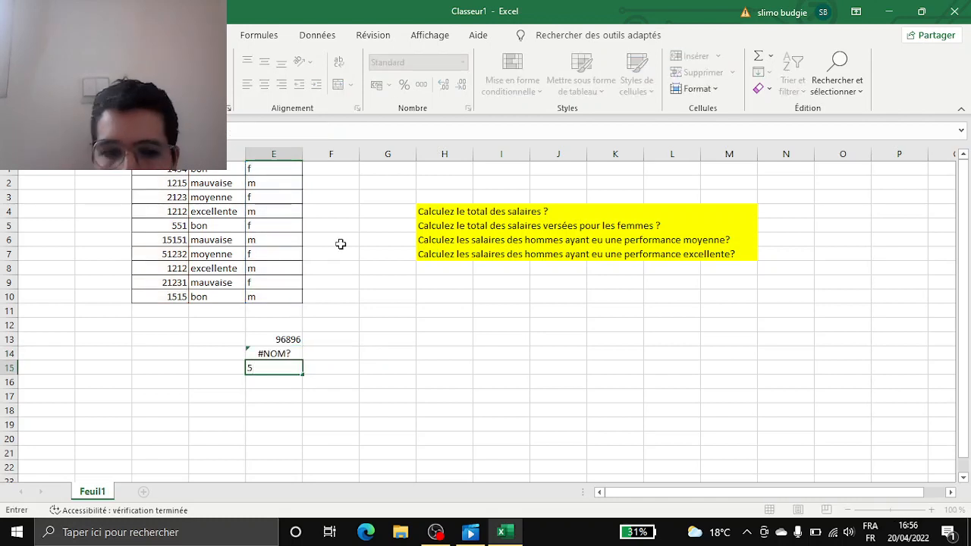
key(BackSpace)
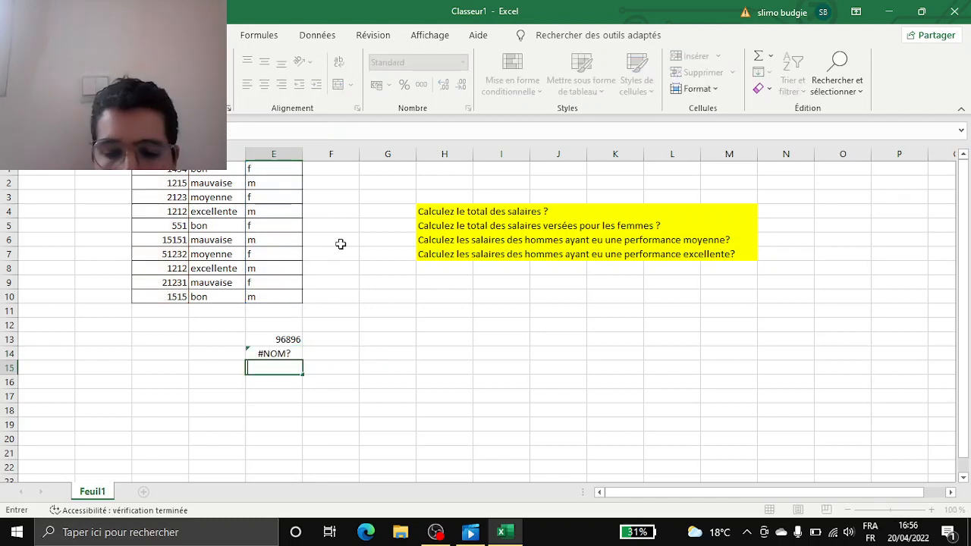
click(290, 354)
double_click(292, 352)
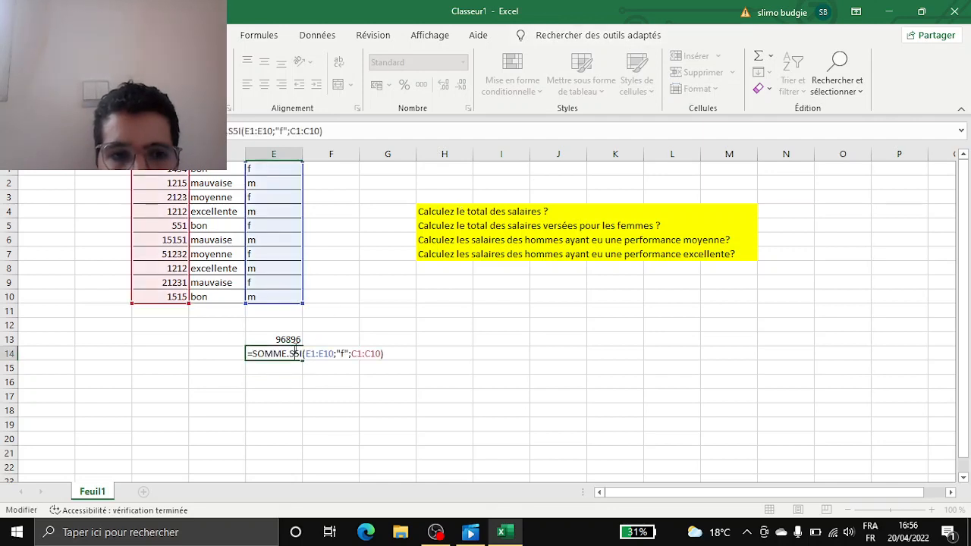
click(238, 132)
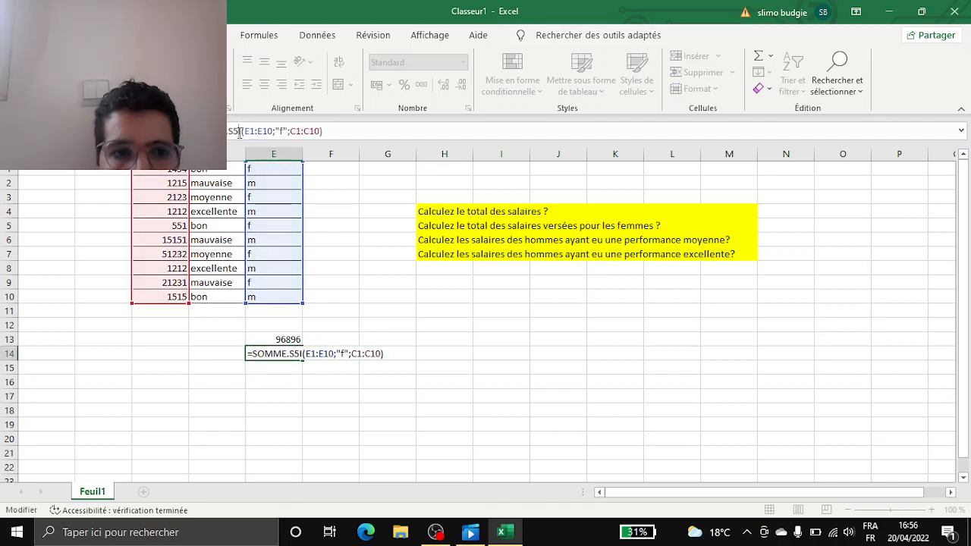
key(BackSpace)
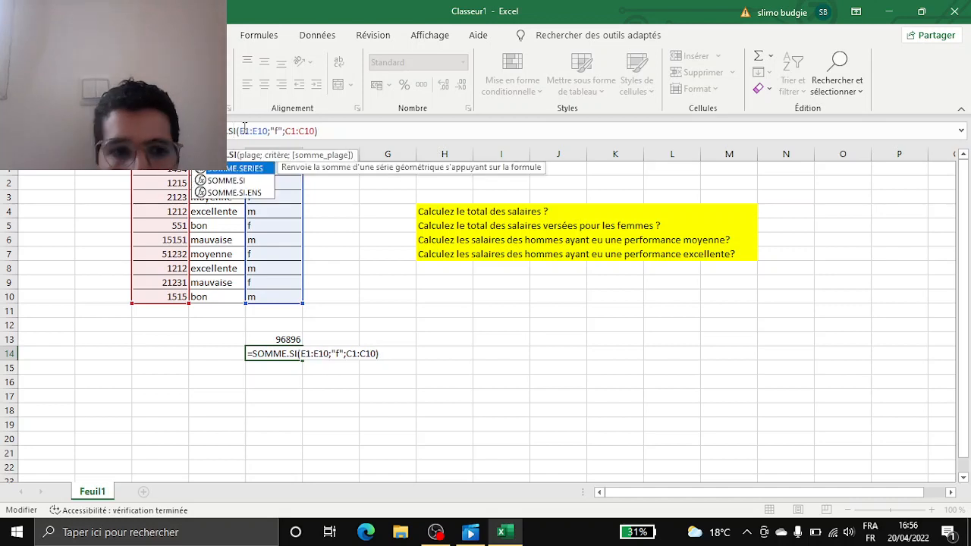
click(375, 129)
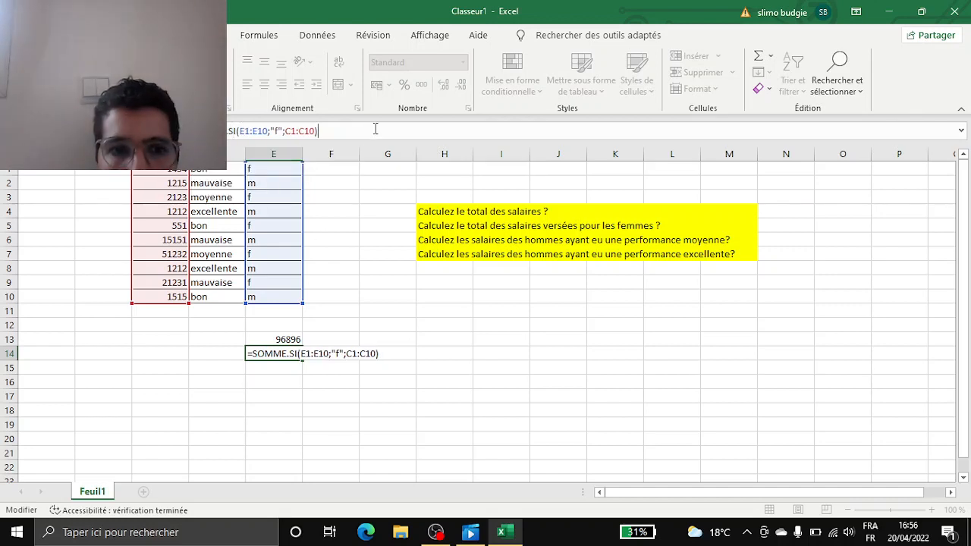
key(Return)
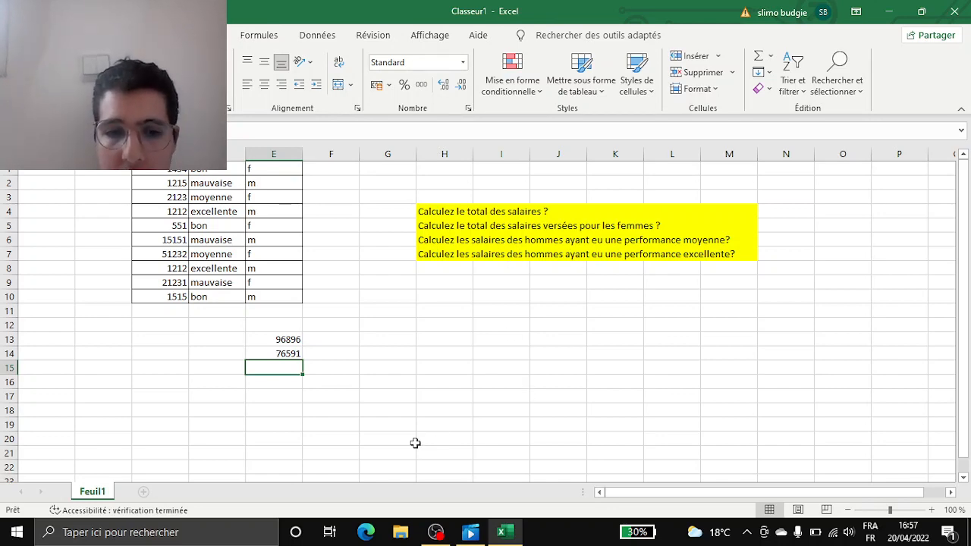
Start a SOMME.SI.ENS formula in cell E15 with the salaries C1:C10 as its sum range.
click(435, 532)
click(635, 371)
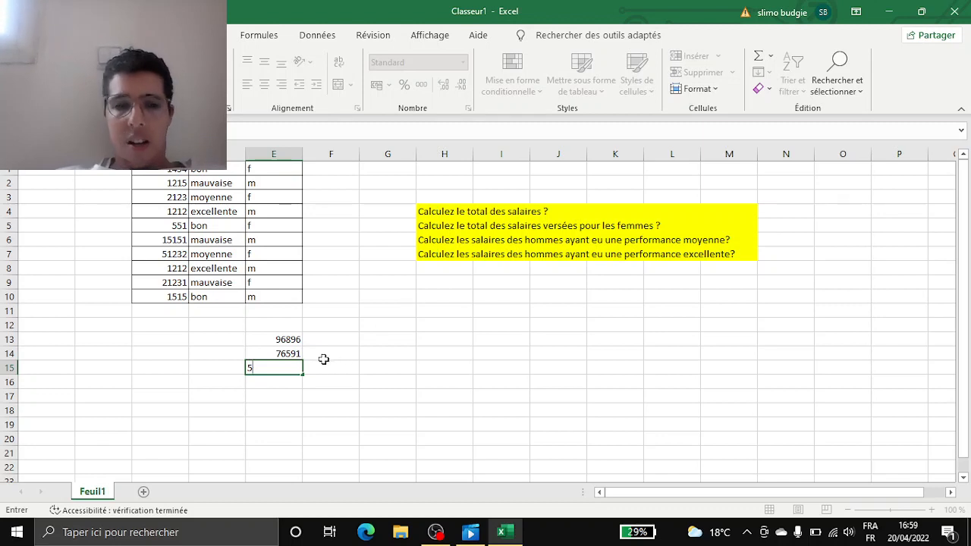
key(BackSpace)
text(=)
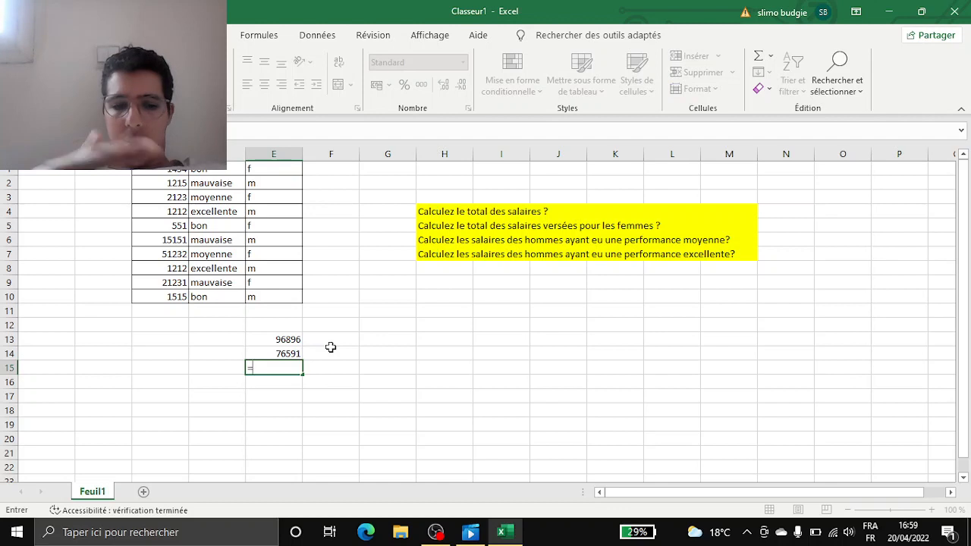
text(somme)
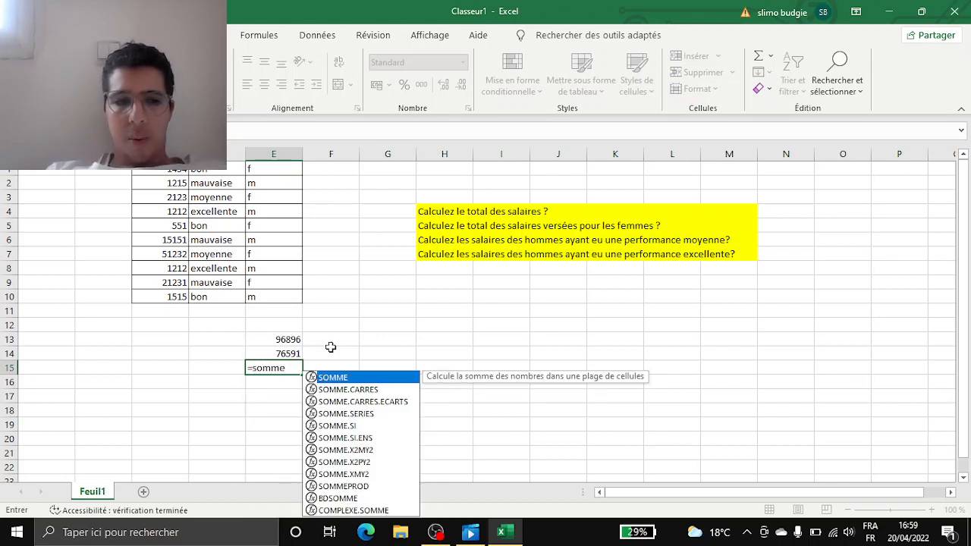
click(374, 438)
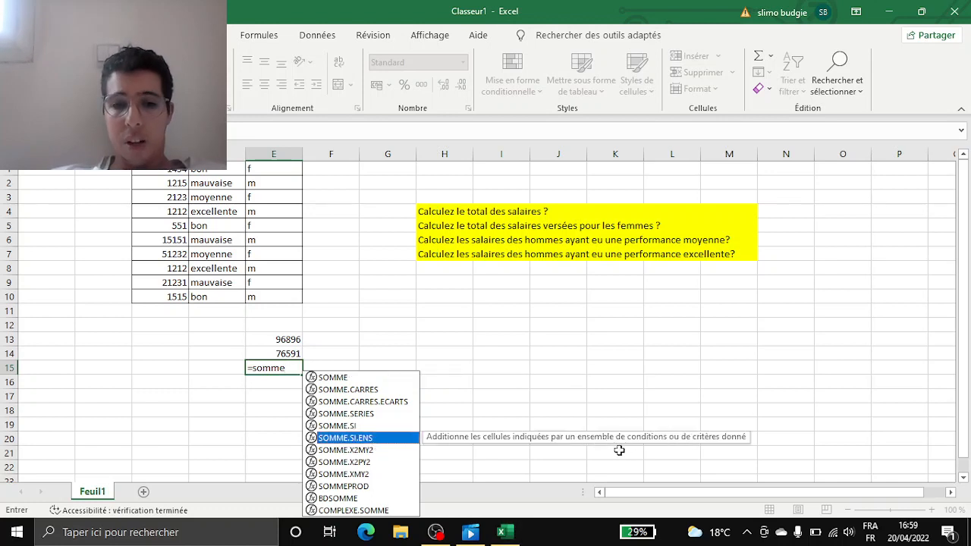
double_click(354, 440)
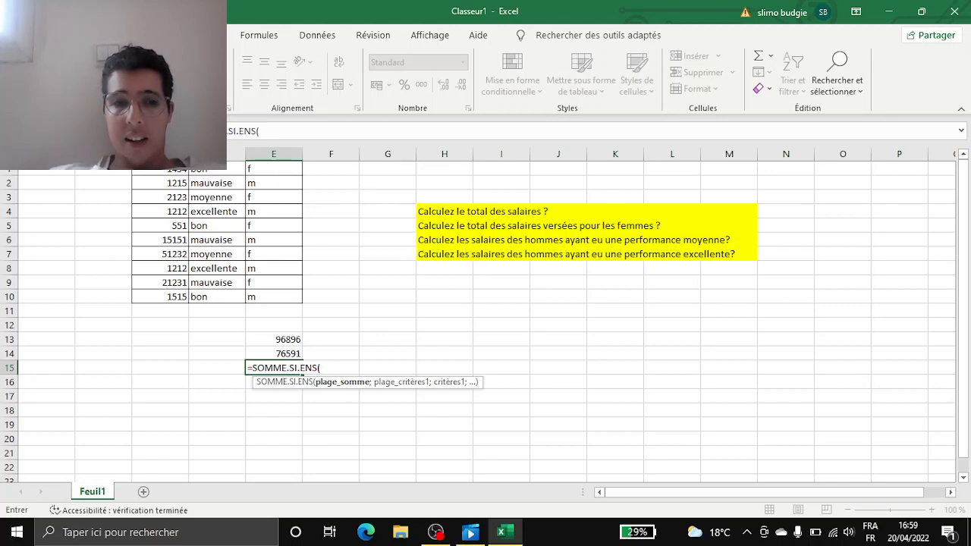
drag(181, 172, 198, 296)
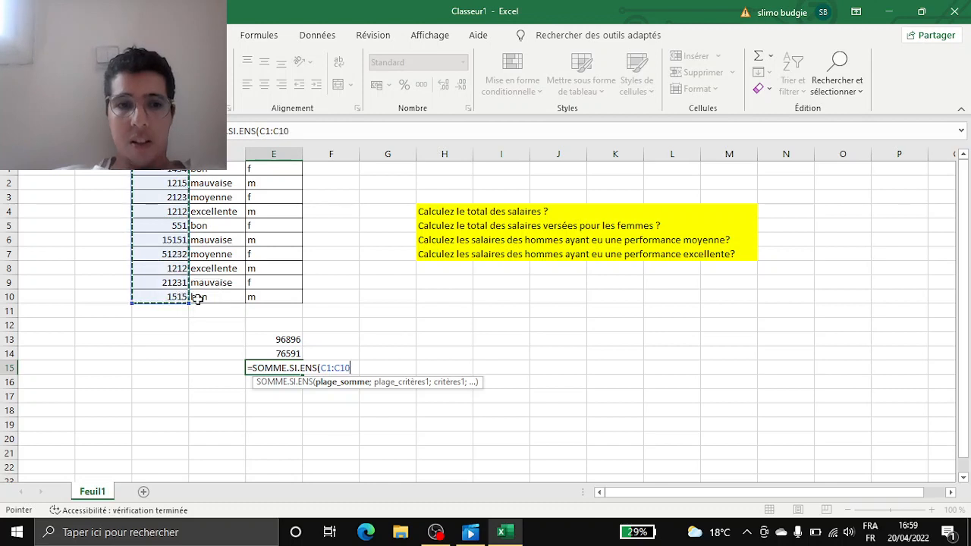
text(;)
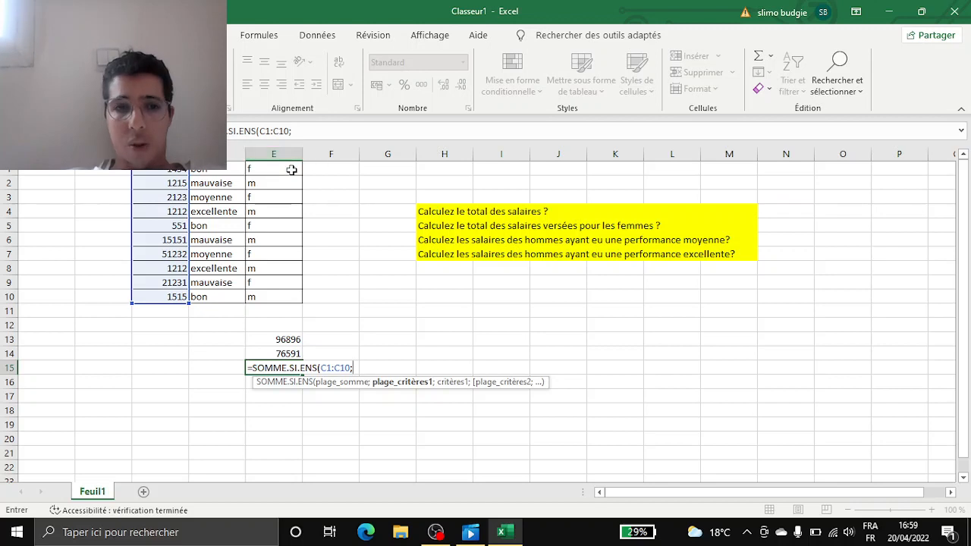
Add the gender column E1:E10 as the first criteria range with the criterion "m" in the SOMME.SI.ENS formula.
drag(291, 170, 294, 296)
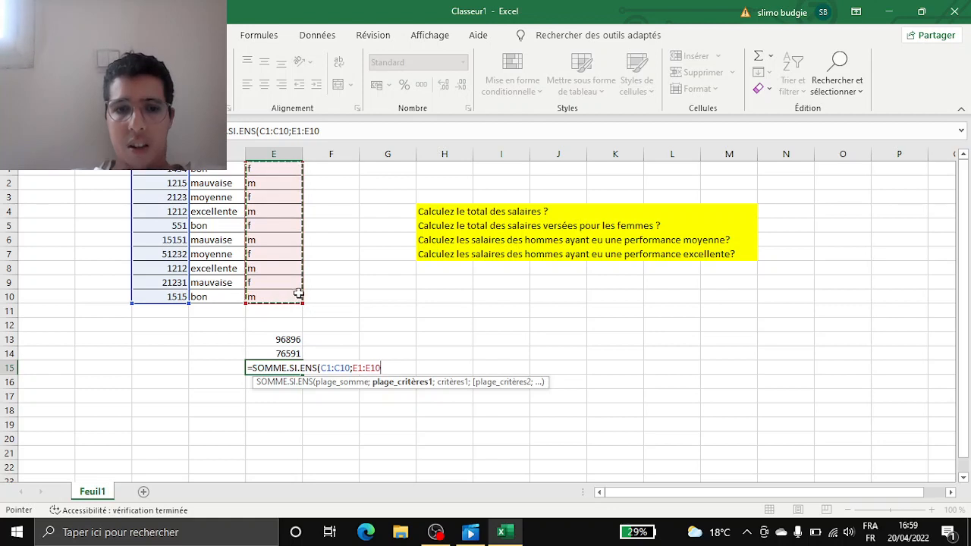
text(;)
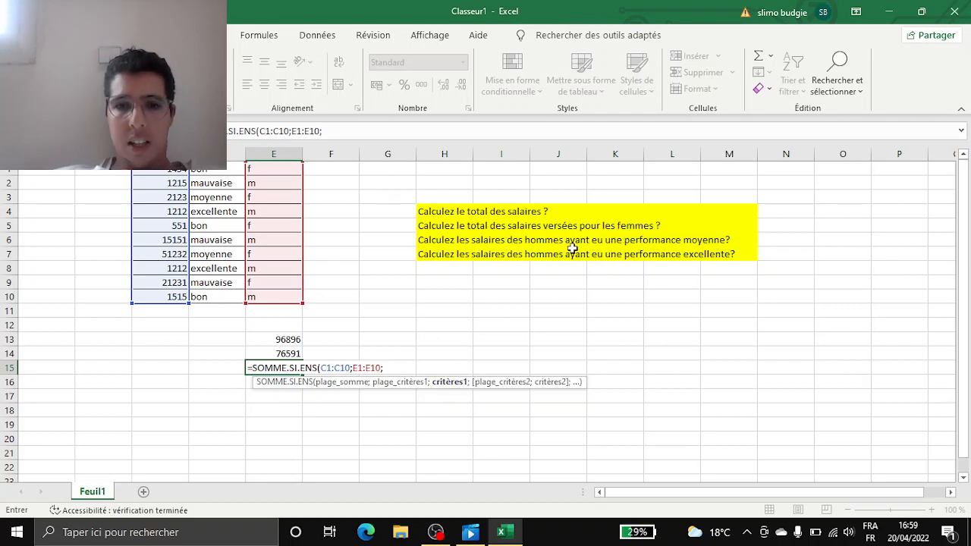
text("m")
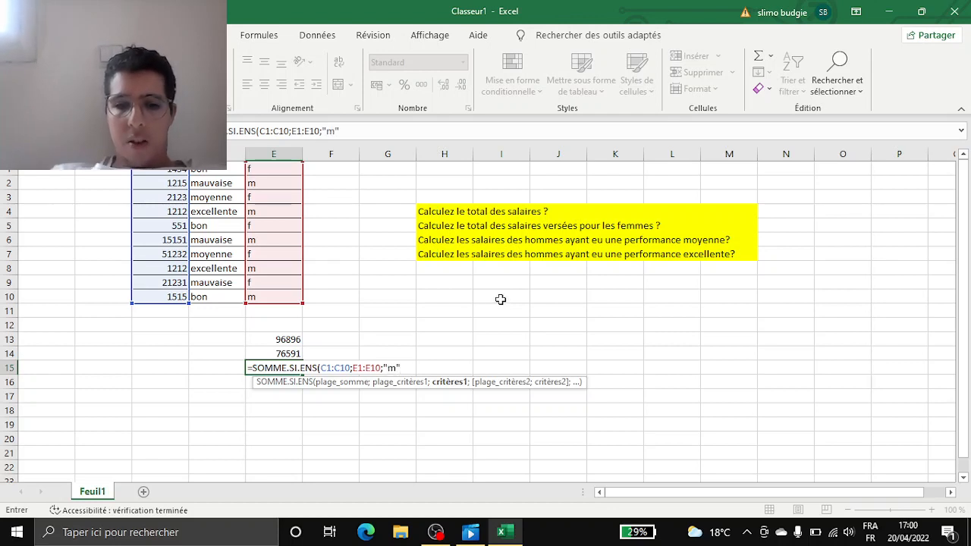
text(;)
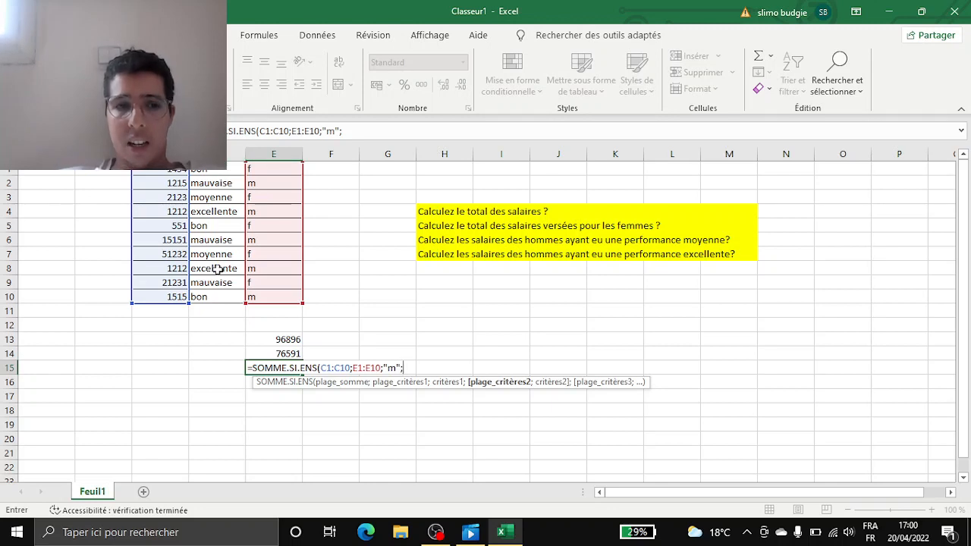
Add the performance column D1:D10 as the second criteria range with the criterion "moyenne", close the parenthesis and enter the formula.
drag(230, 168, 237, 300)
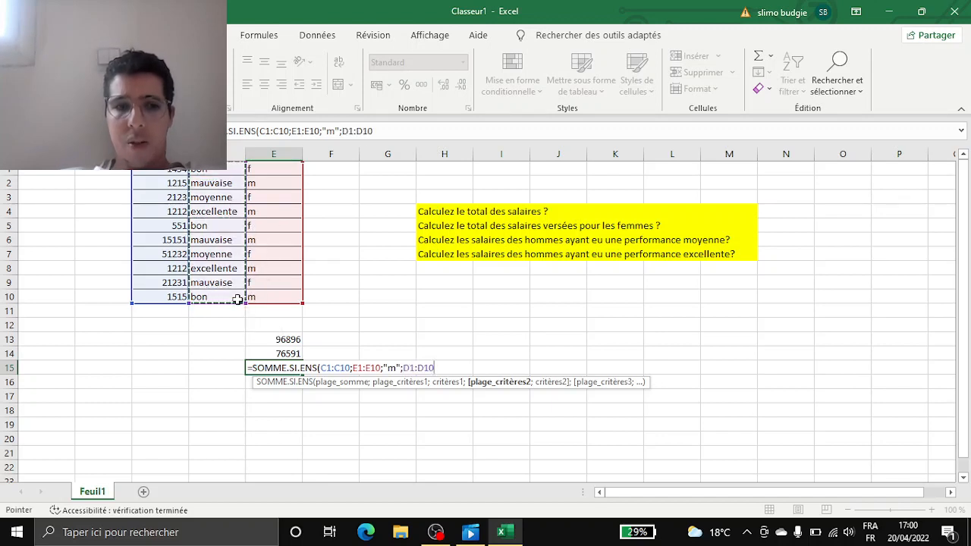
text(;)
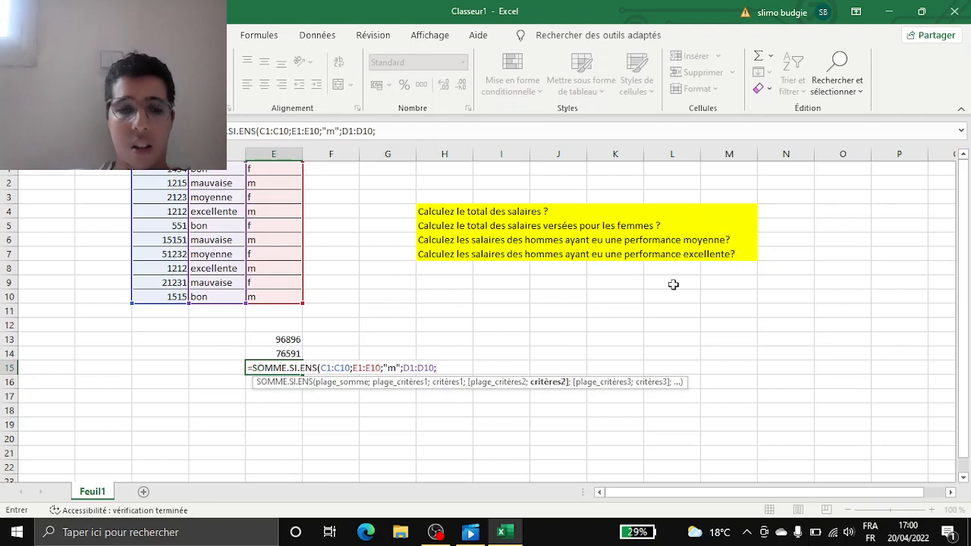
text("moyenn)
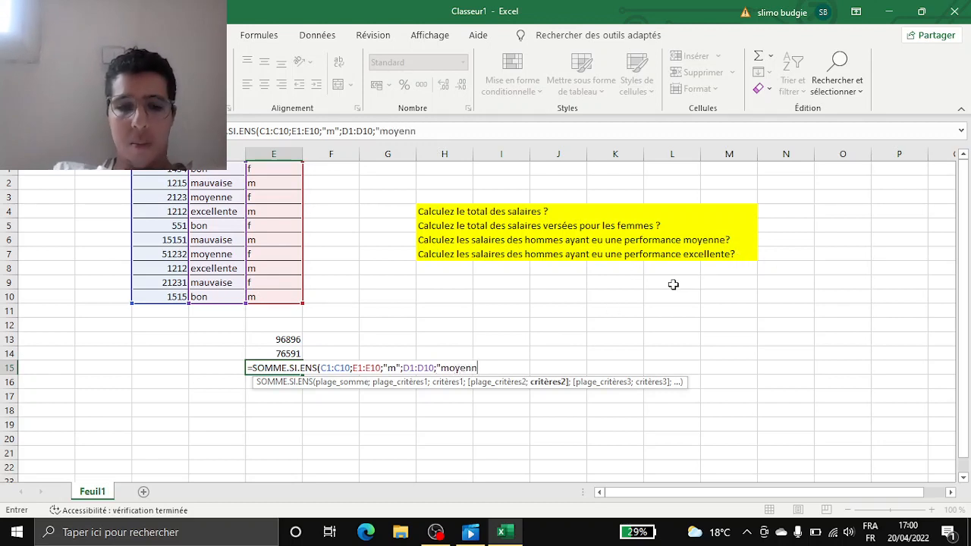
text(e"=)
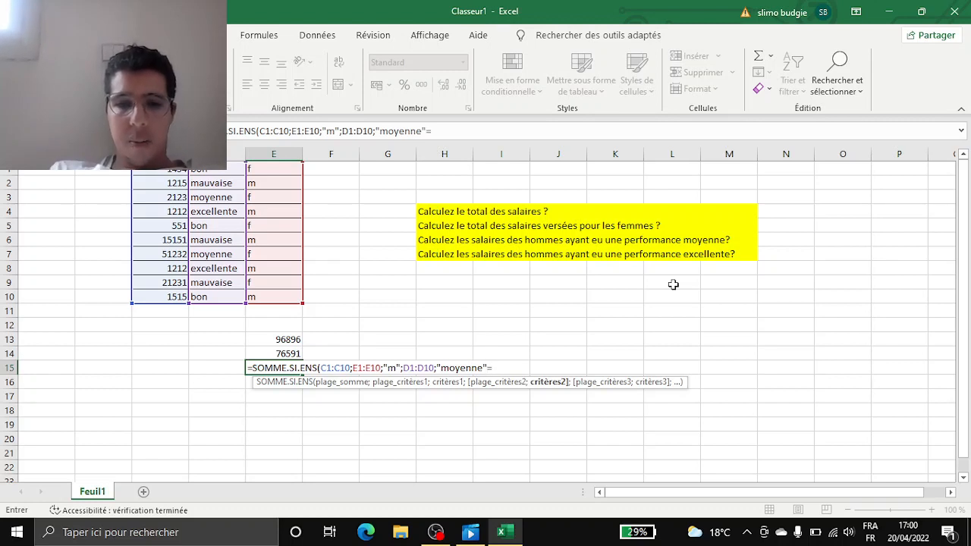
key(BackSpace)
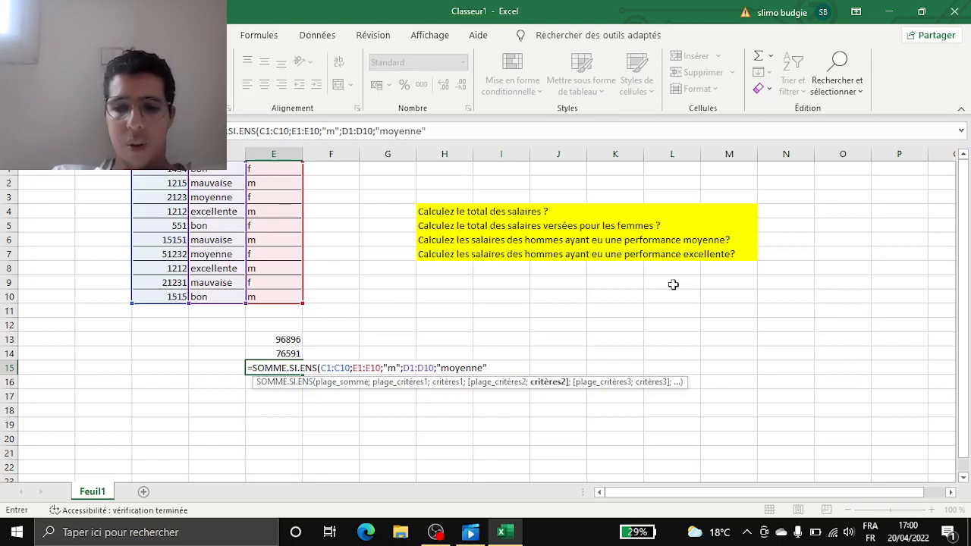
text())
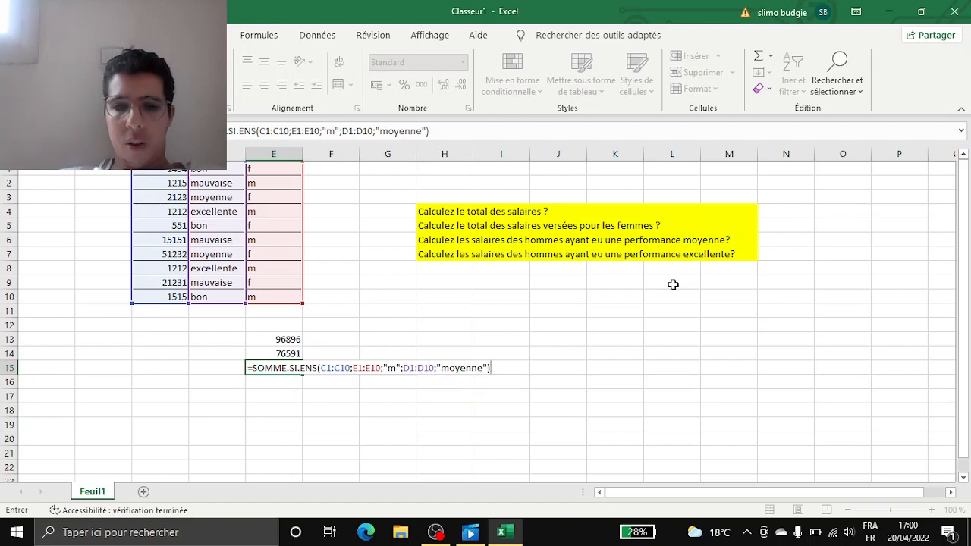
key(Return)
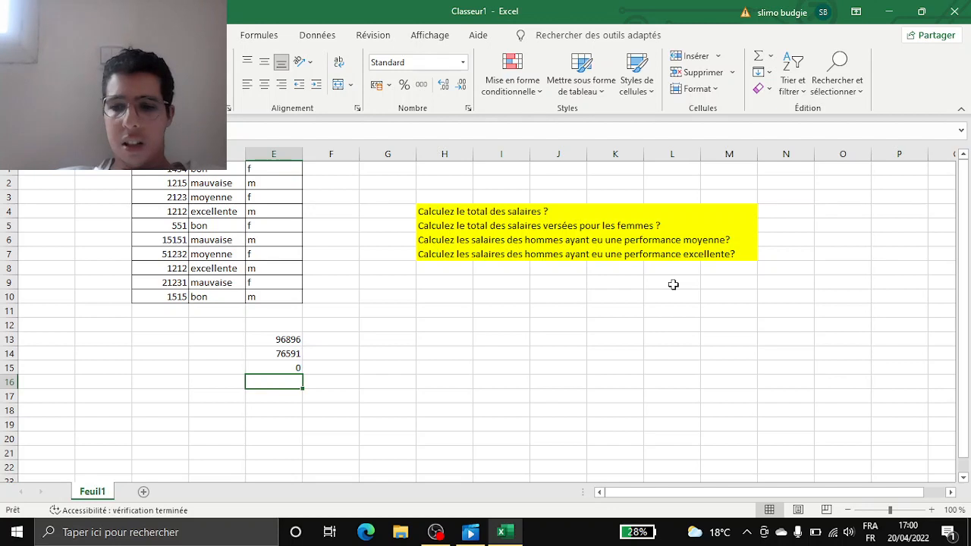
Open the SOMME.SI.ENS formula in cell E15 for editing and switch to the video player showing the Excel training video.
click(280, 368)
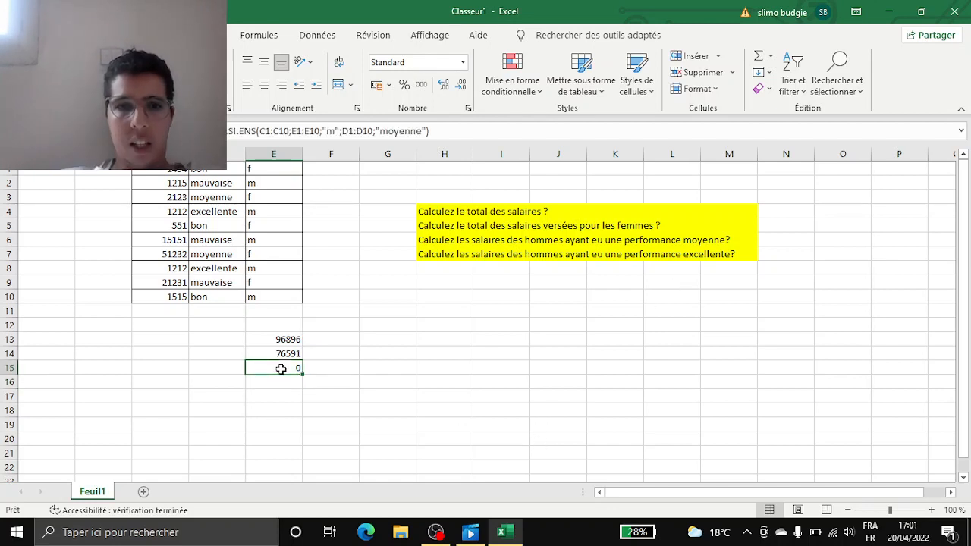
double_click(280, 368)
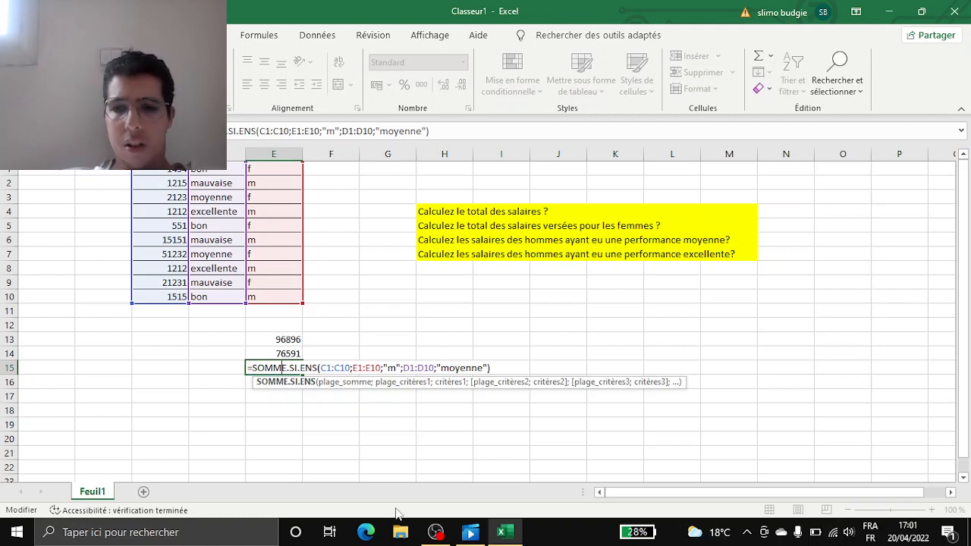
click(469, 532)
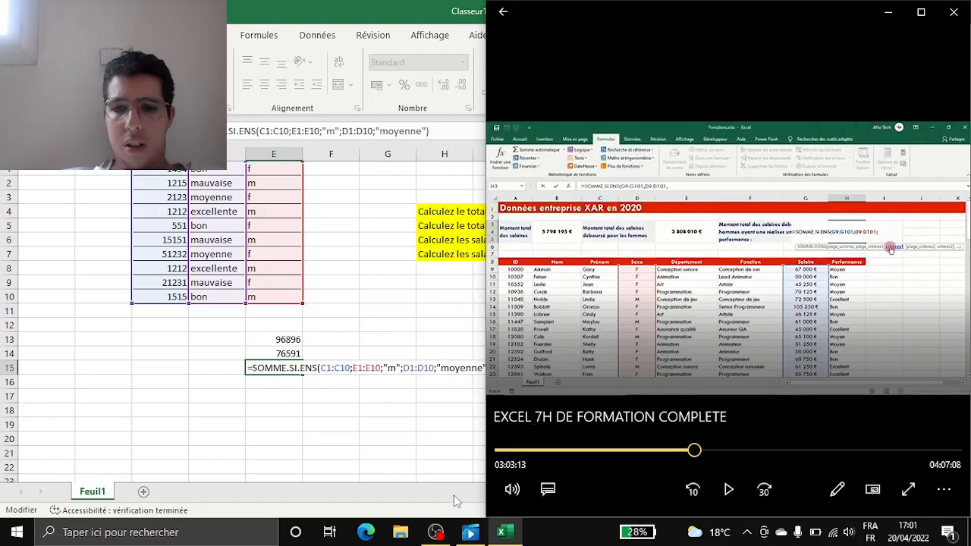
click(435, 533)
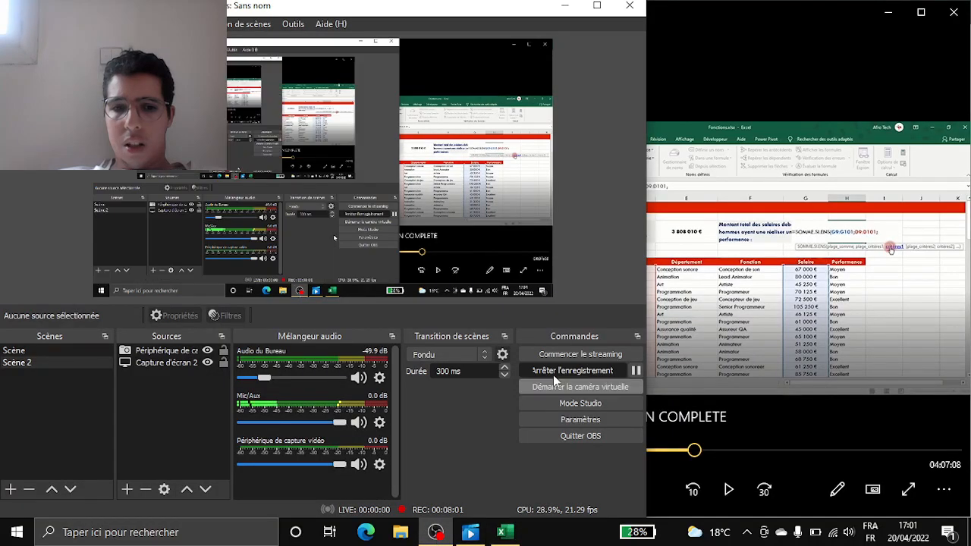
click(628, 369)
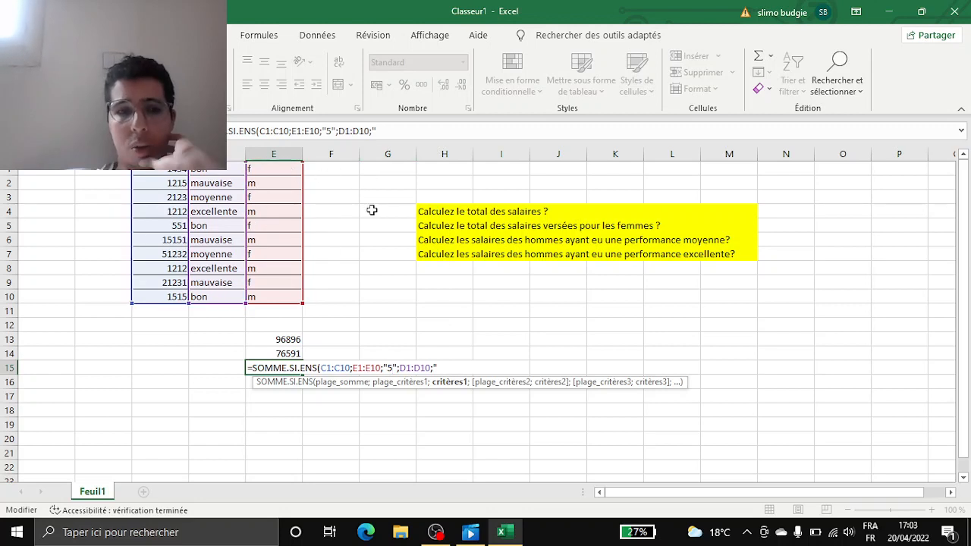
Set the gender criterion to "m" and the performance criterion to "mauvais", close the SOMME.SI.ENS formula in cell E15 and enter it.
key(BackSpace)
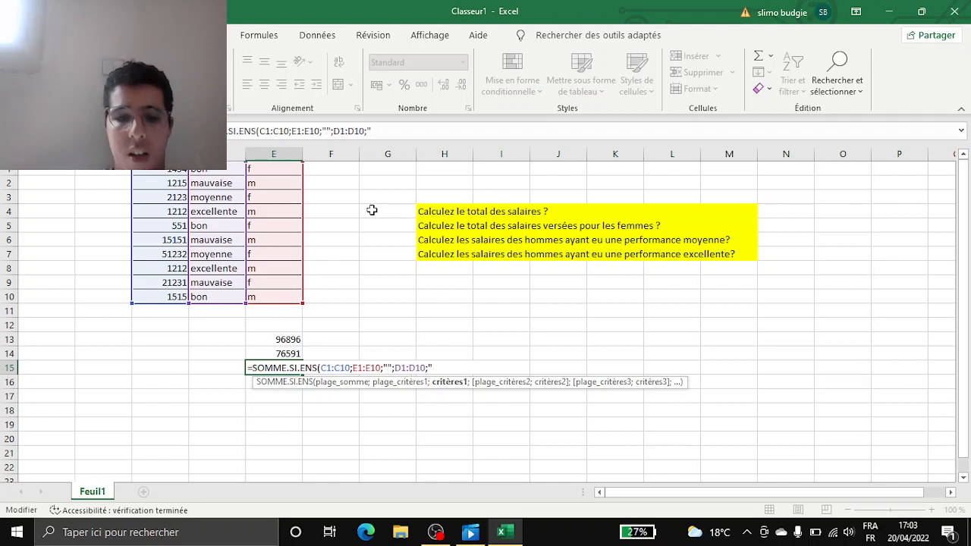
text(m)
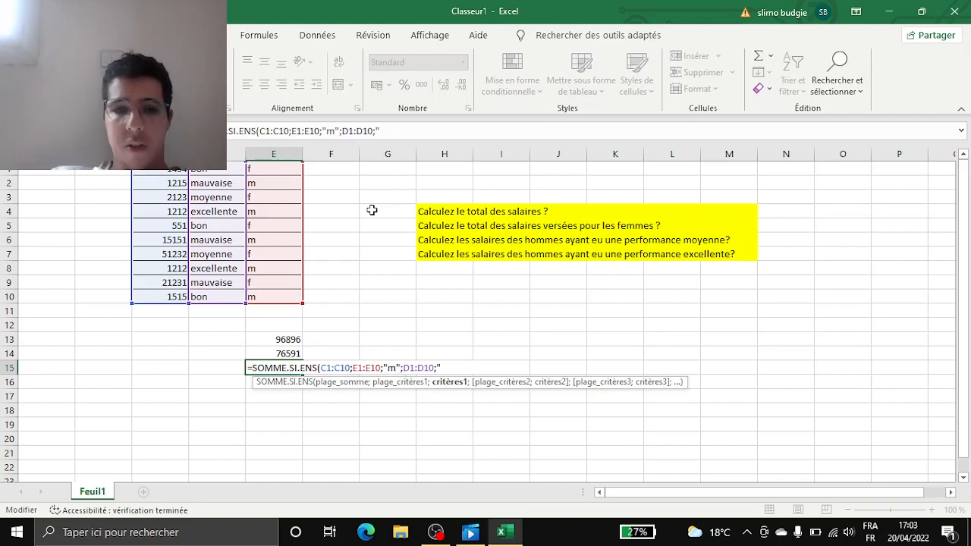
click(474, 366)
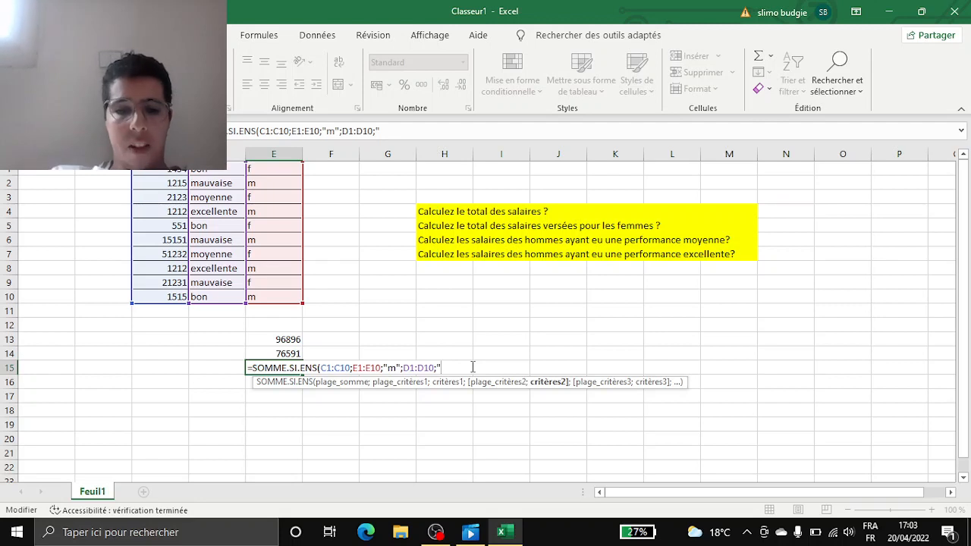
text(ma)
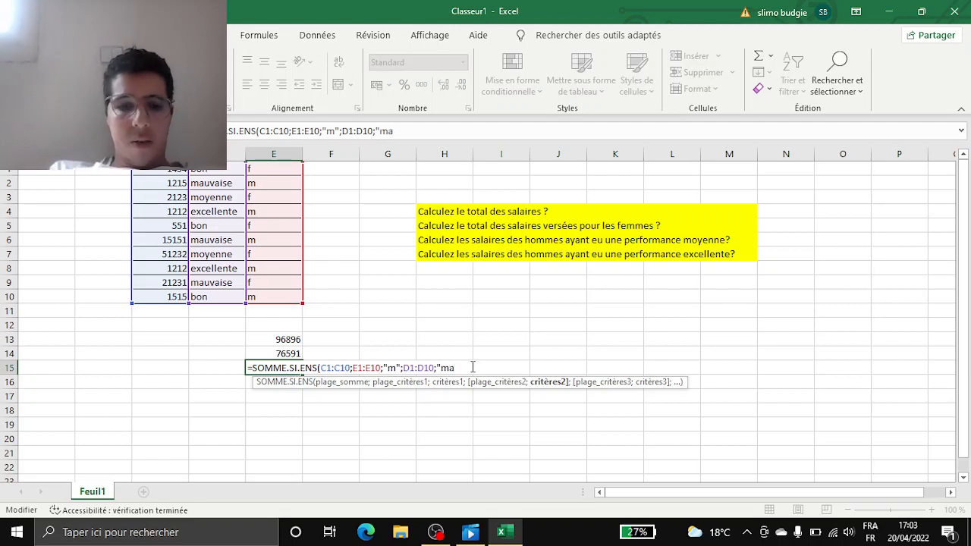
text(uv)
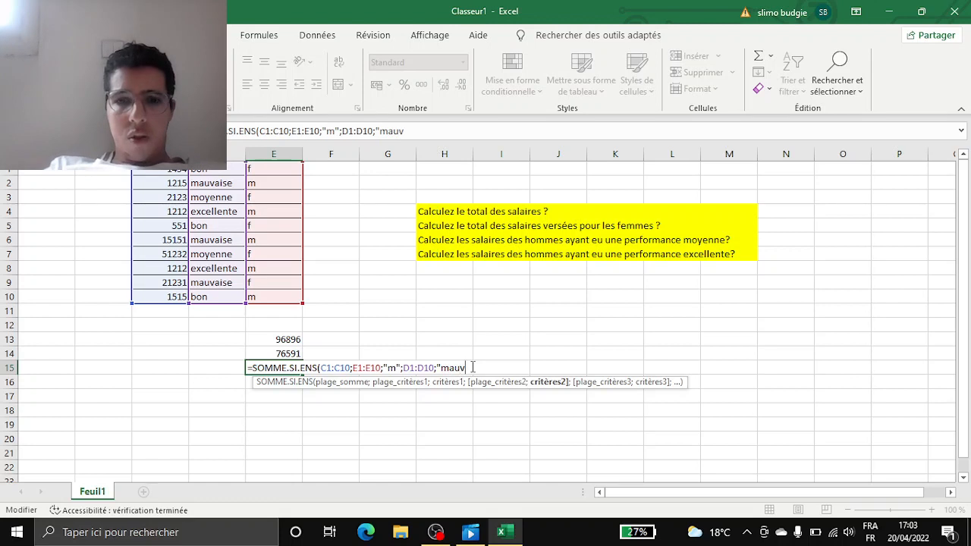
text(ais)
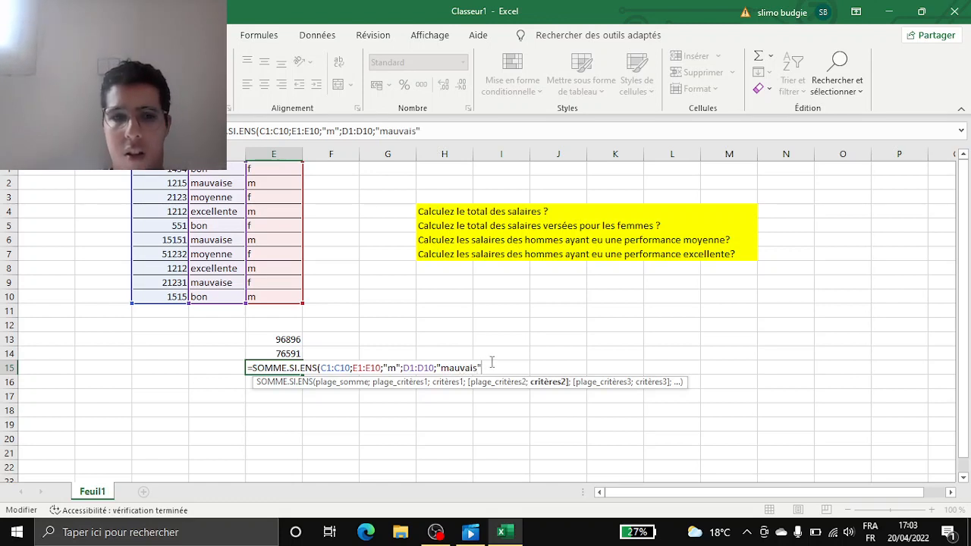
text("))
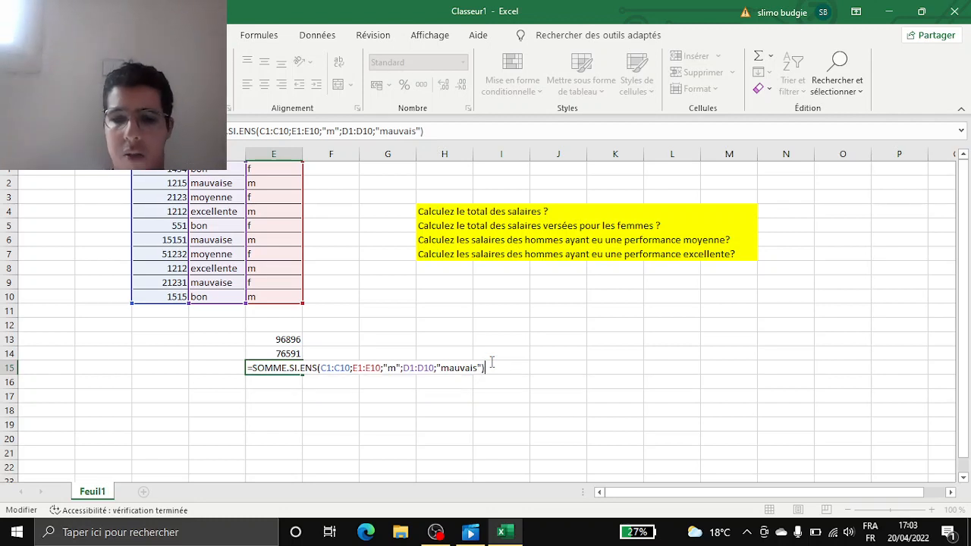
key(Return)
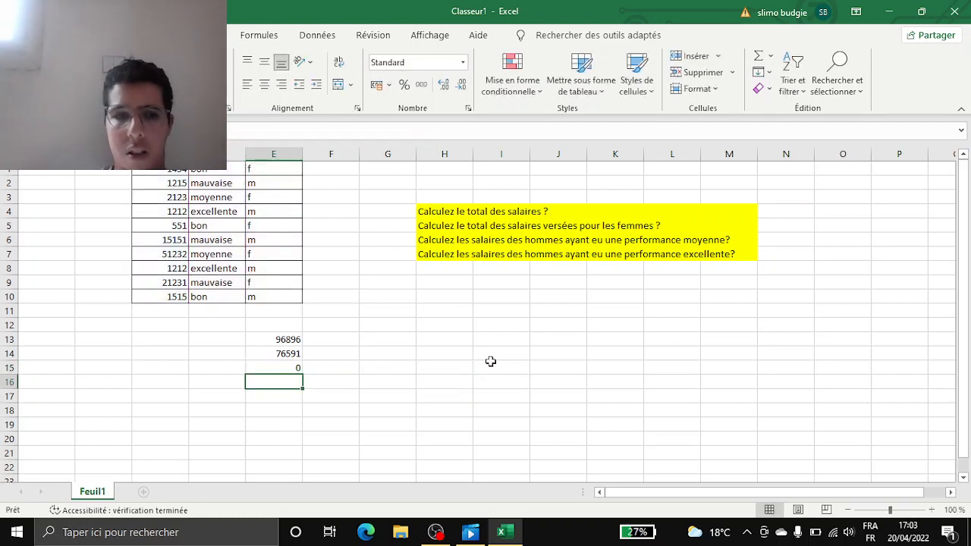
Change the criteria of the SOMME.SI.ENS formula in cell E15 to "f" and "mauvaise" and enter it.
click(295, 368)
double_click(295, 368)
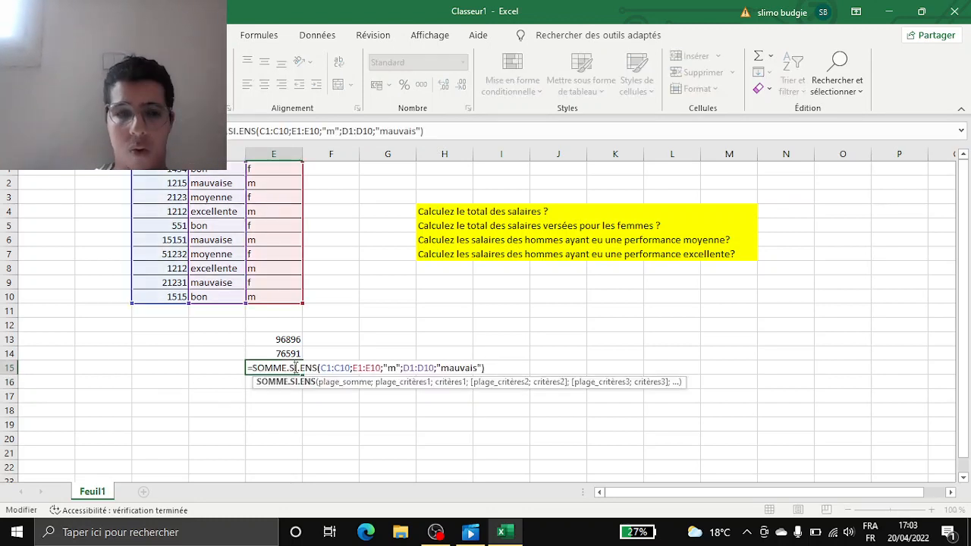
double_click(393, 367)
text(f)
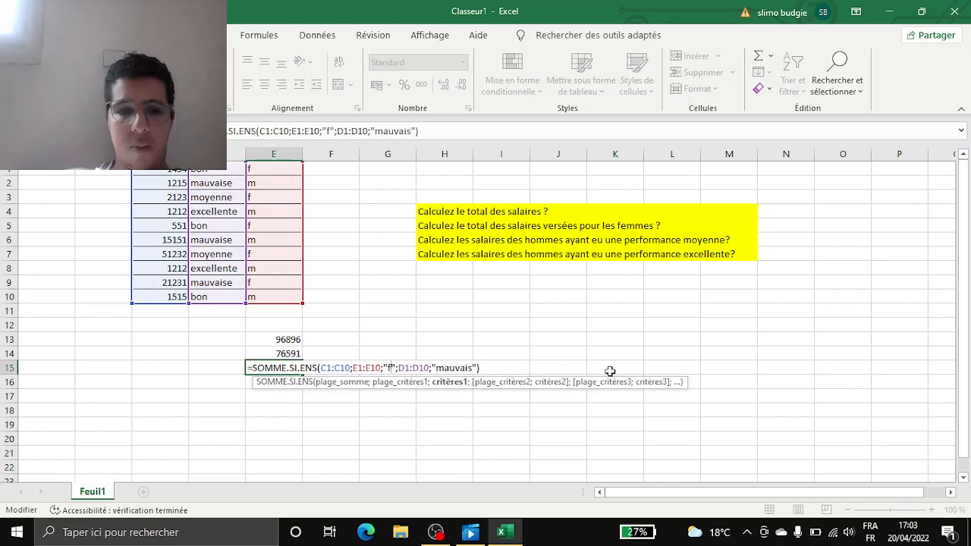
click(474, 368)
text(e)
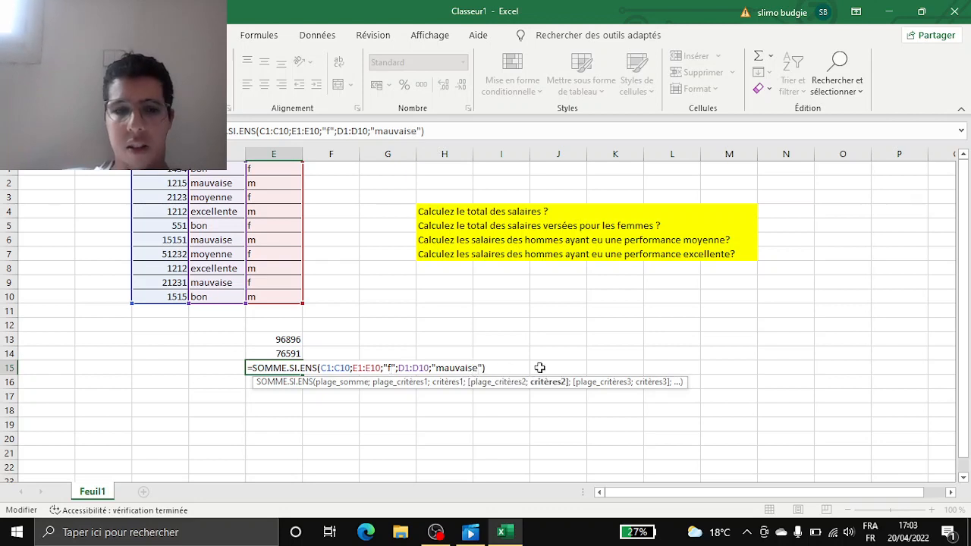
key(Return)
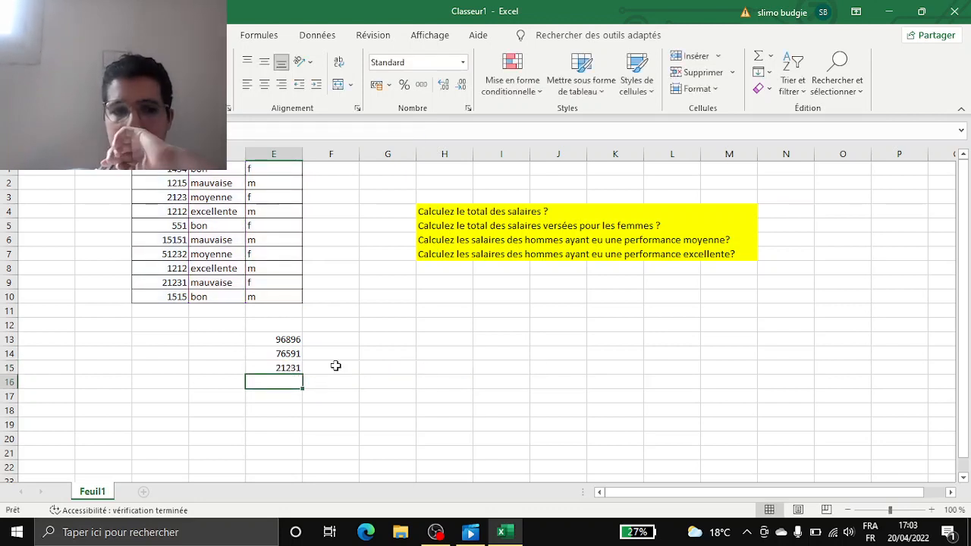
Reopen the SOMME.SI.ENS formula in cell E15 to review its ranges and criteria, and close it without changes.
click(293, 369)
double_click(294, 369)
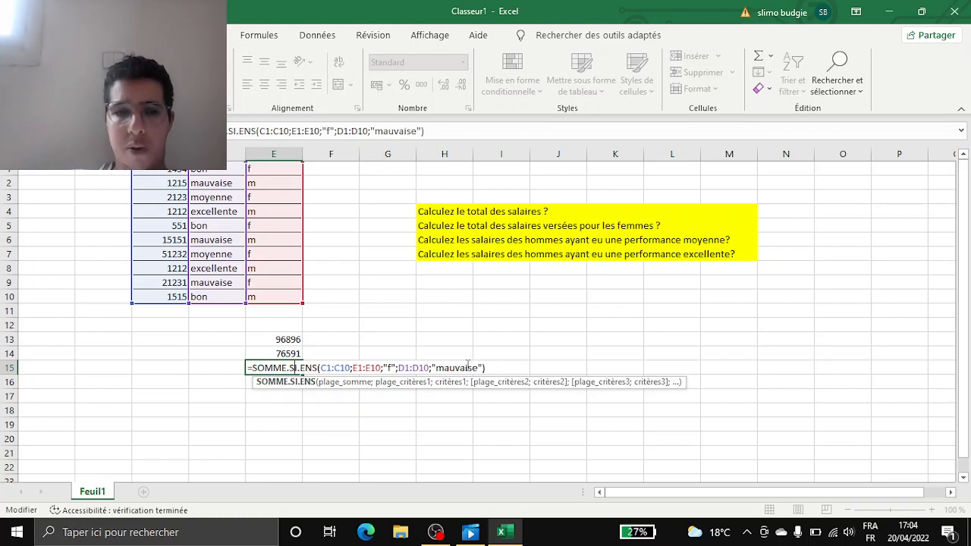
key(Return)
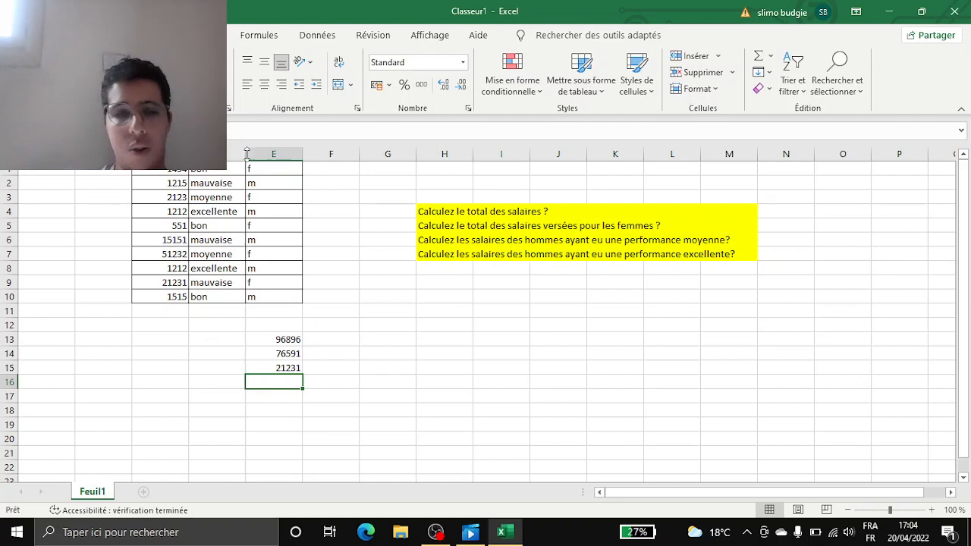
Try to copy the SOMME.SI.ENS formula from cell E15 into cell E16.
click(289, 367)
double_click(289, 367)
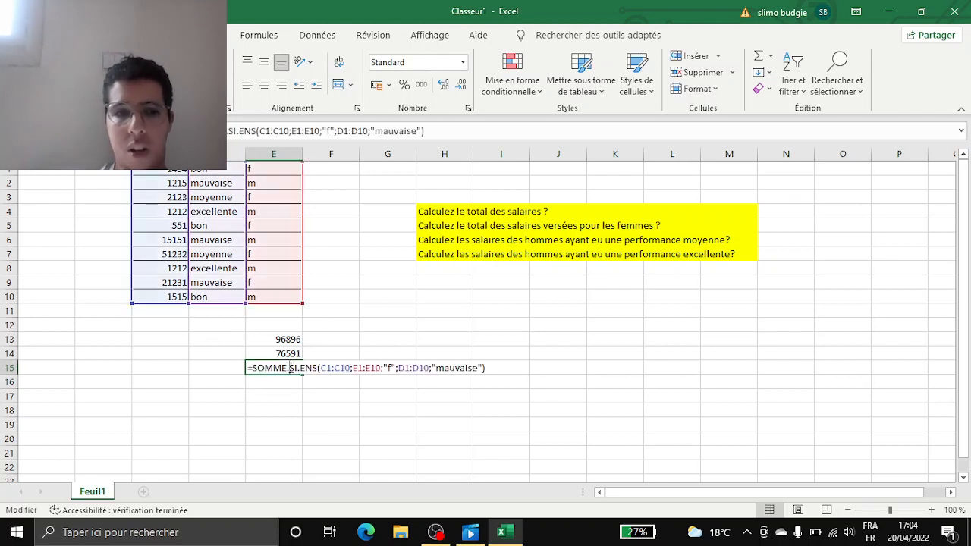
click(436, 131)
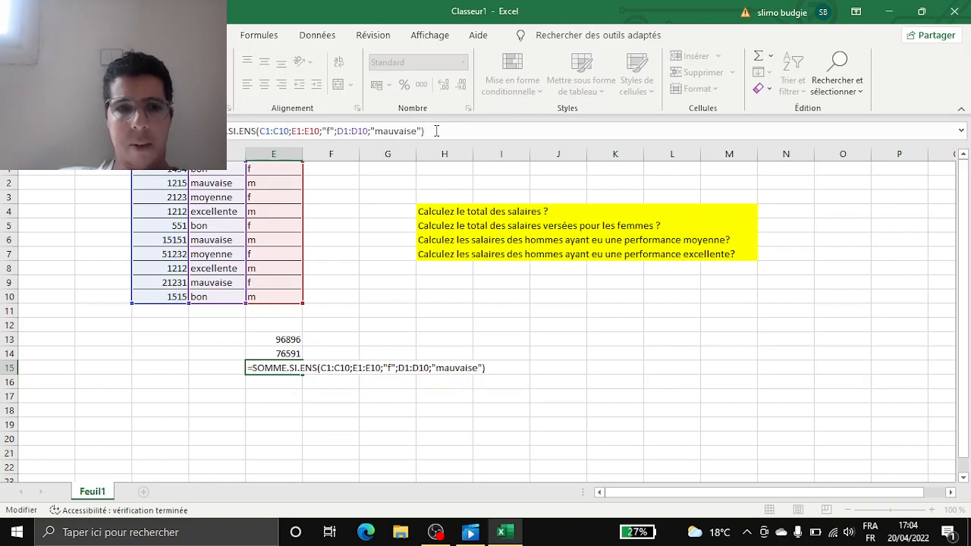
drag(436, 130, 220, 130)
key(ctrl+c)
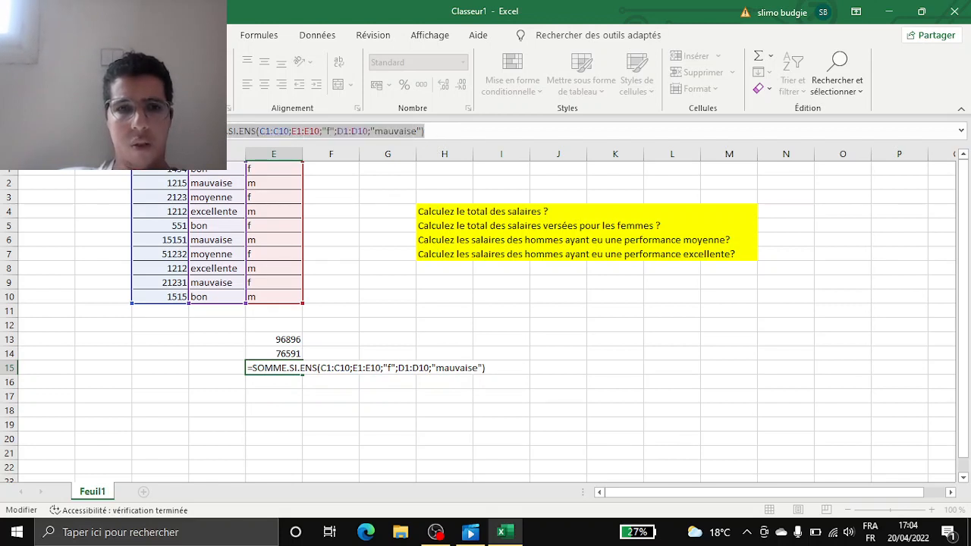
text(=)
click(282, 382)
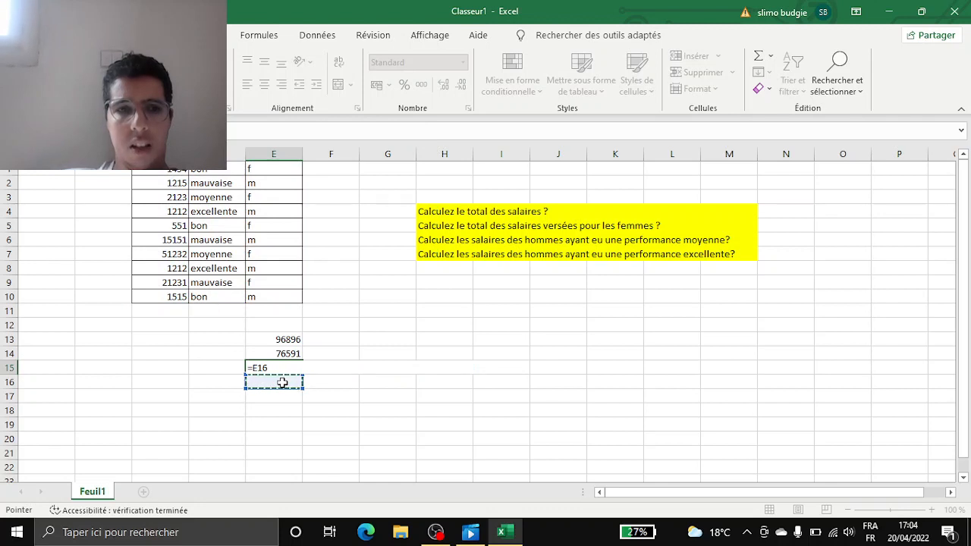
key(ctrl+v)
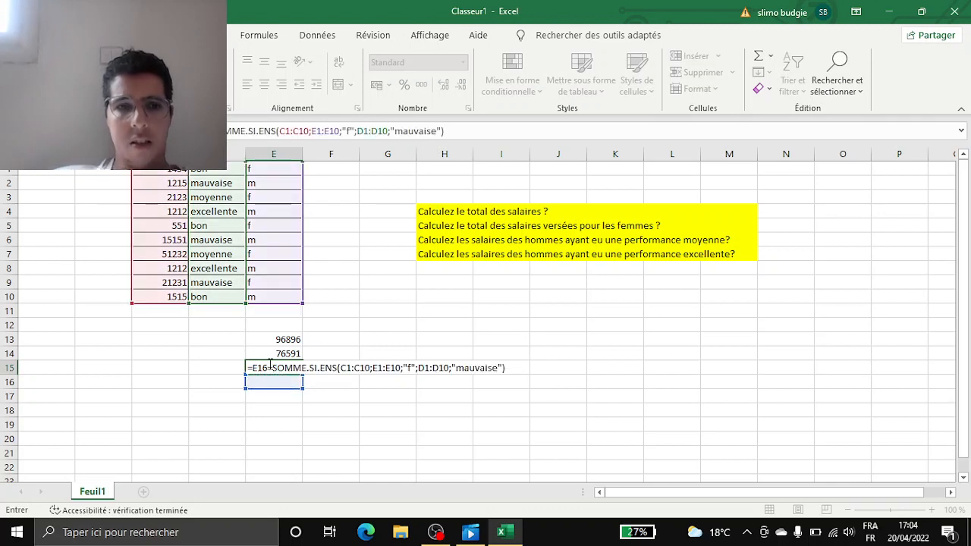
Remove the stray E16 reference and extra equals sign from the start of the formula in cell E15.
click(269, 364)
key(BackSpace)
key(BackSpace)
key(BackSpace)
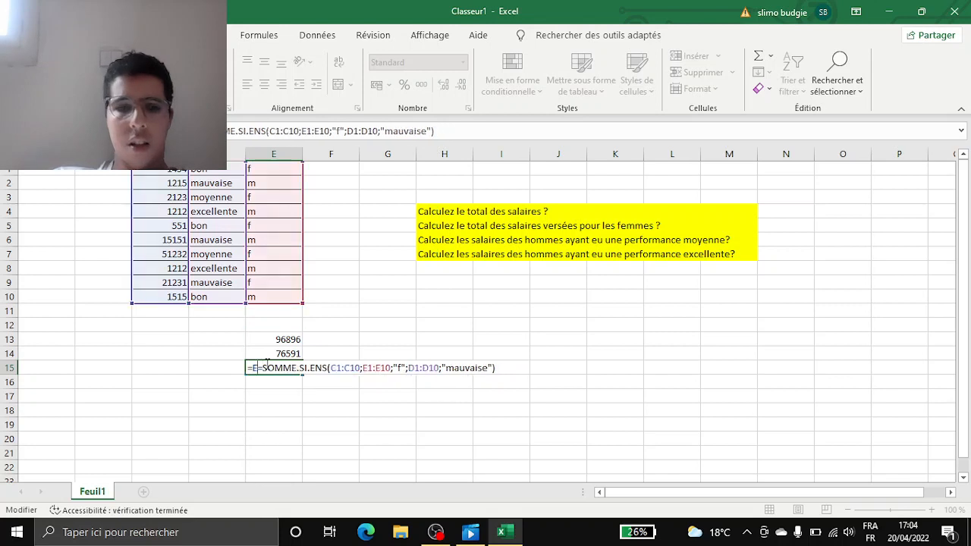
key(BackSpace)
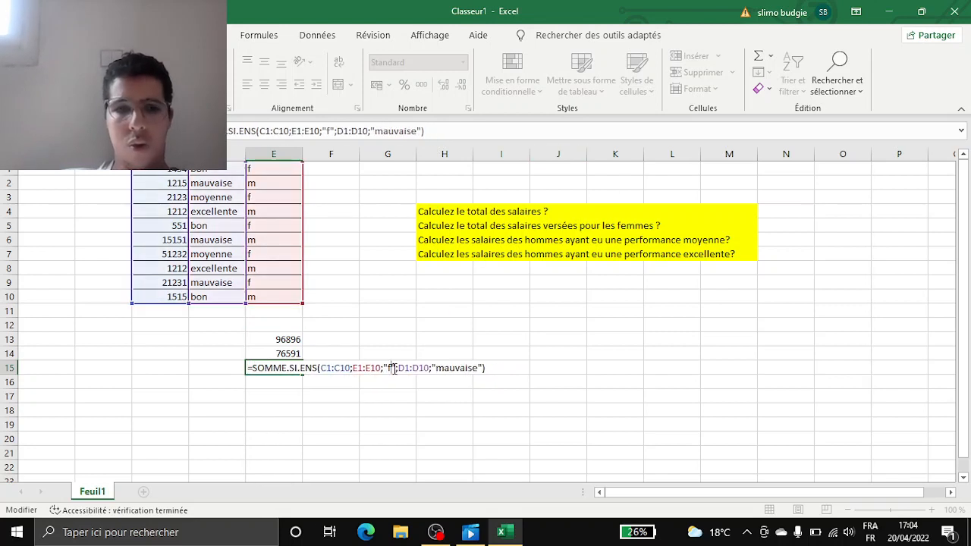
Change the SOMME.SI.ENS criteria in cell E15 to "m" and "excellente", enter the formula and reselect the cell.
click(391, 368)
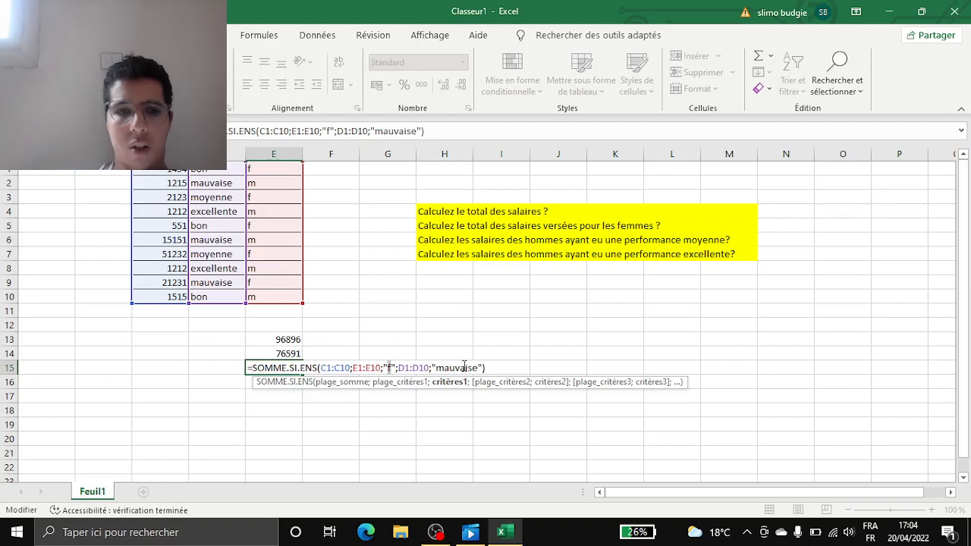
key(Delete)
text(m)
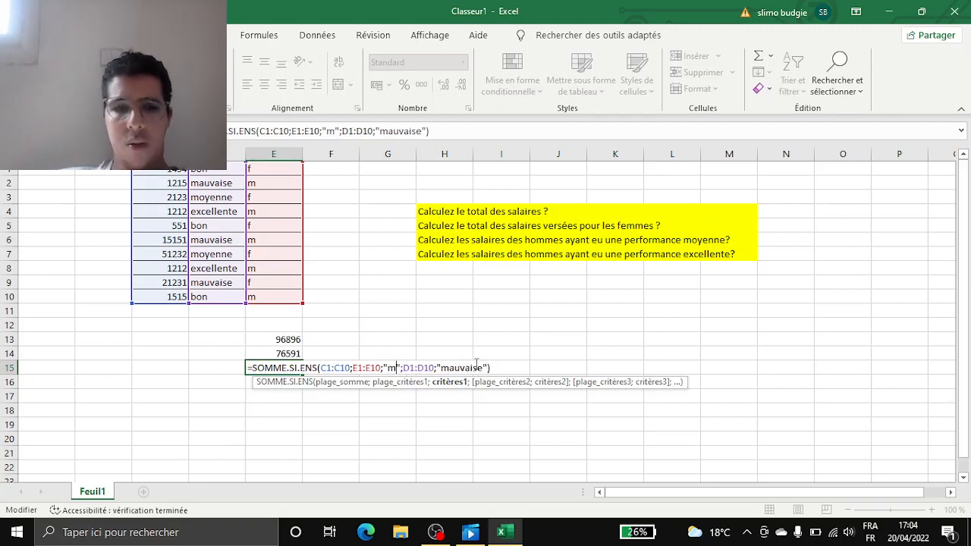
drag(483, 368, 446, 369)
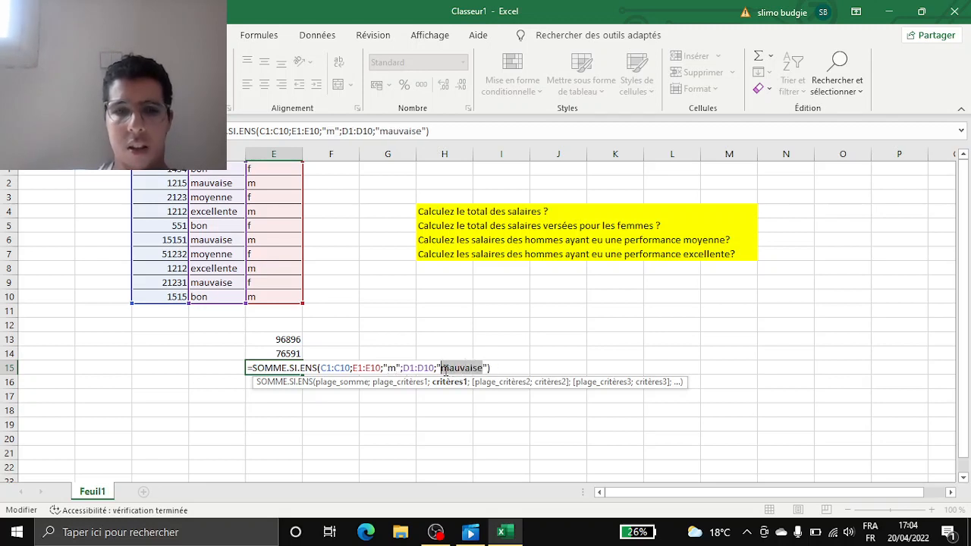
text(ex)
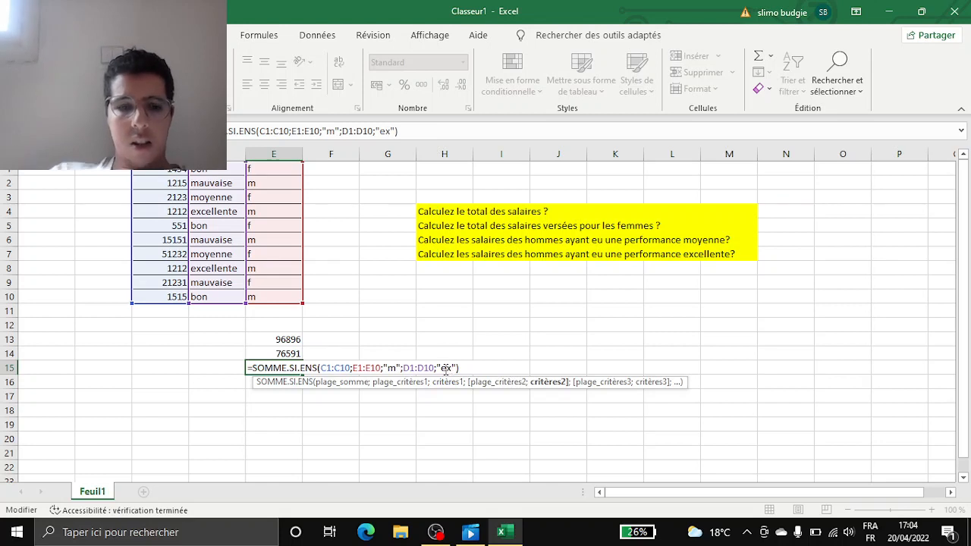
text(cellete)
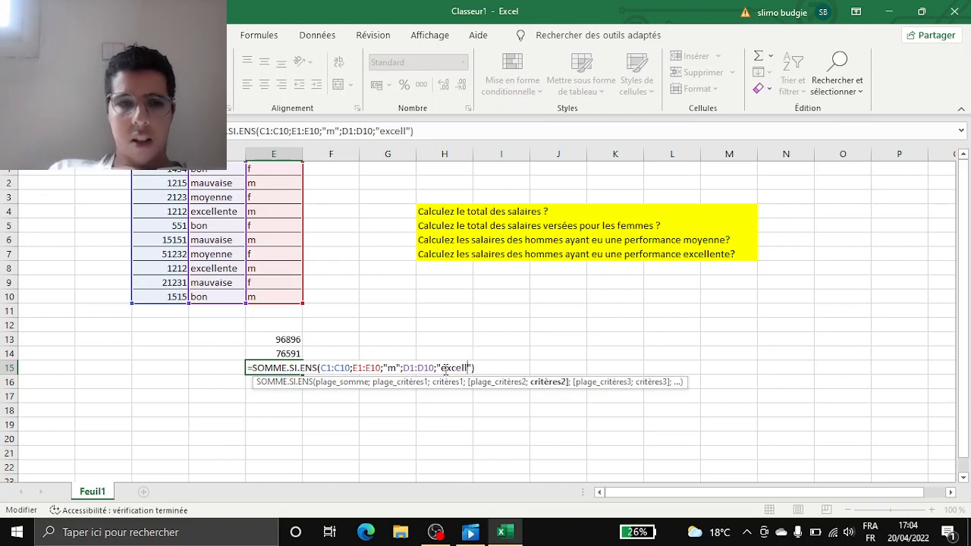
key(BackSpace)
key(BackSpace)
text(nte)
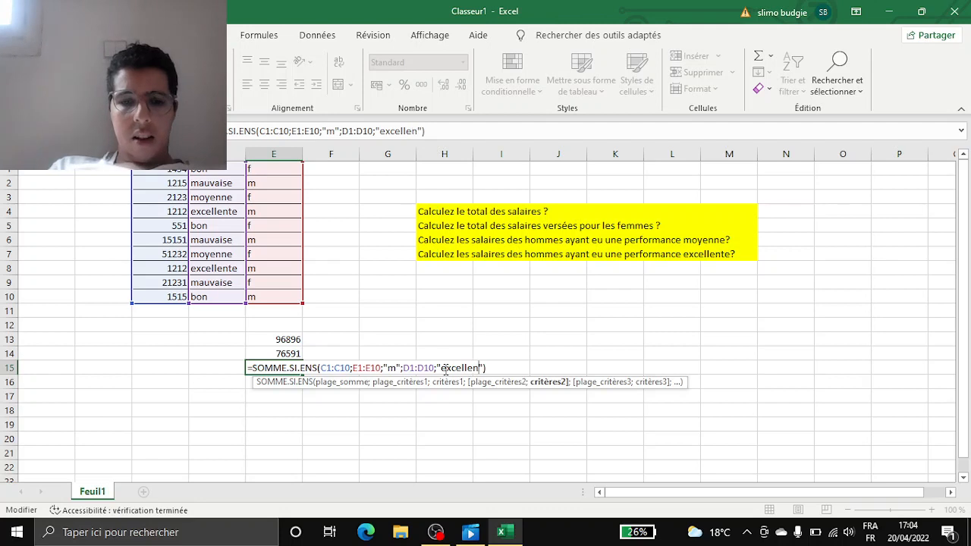
key(Return)
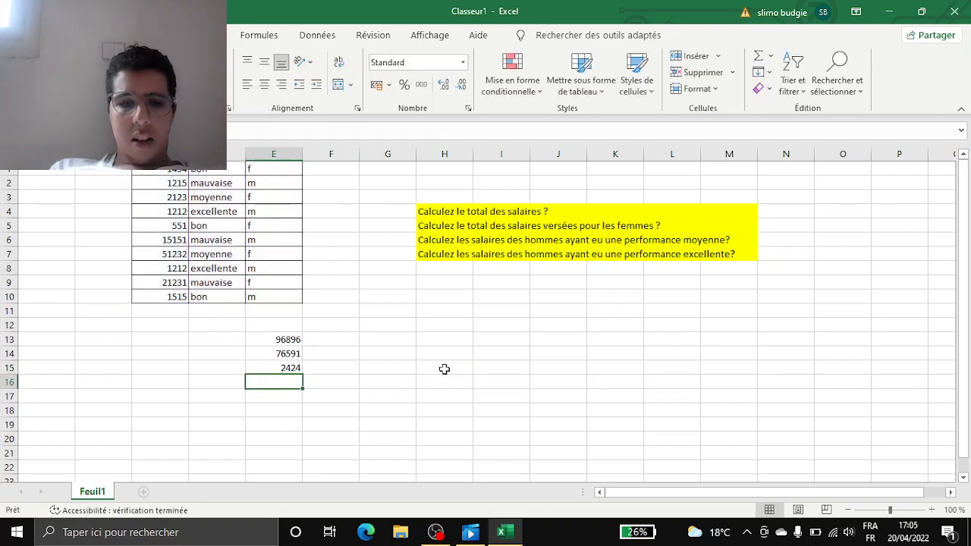
click(291, 368)
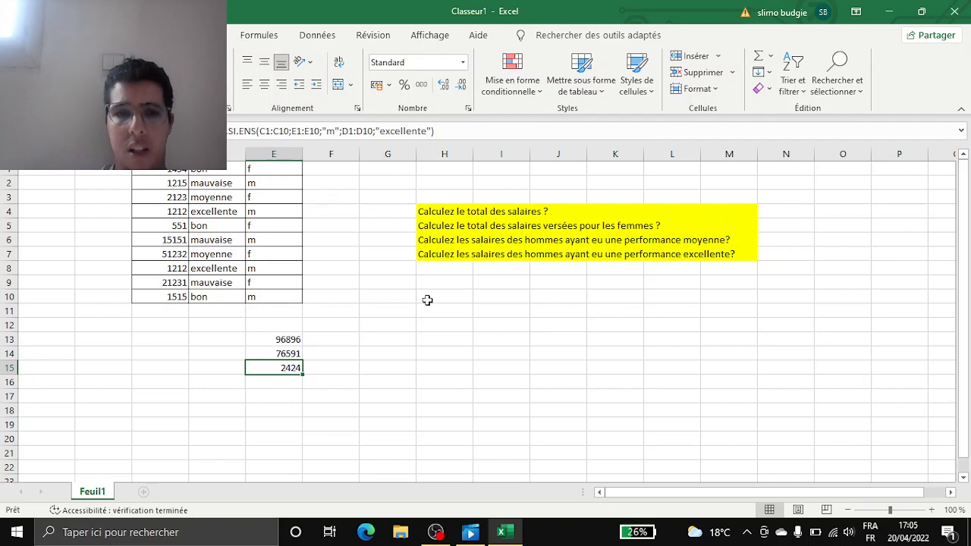
Enter 23 in cell G13 and switch to the OBS window.
click(409, 343)
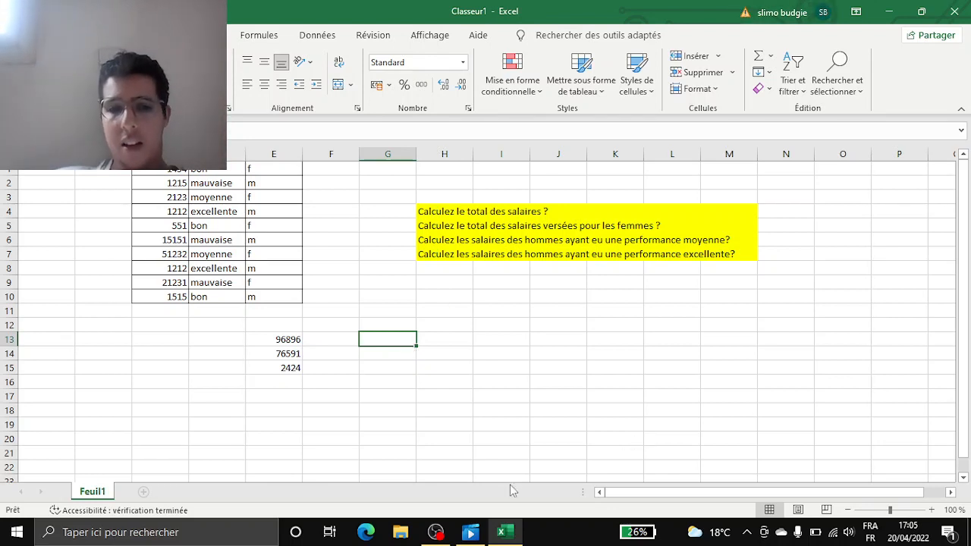
mouse_move(441, 536)
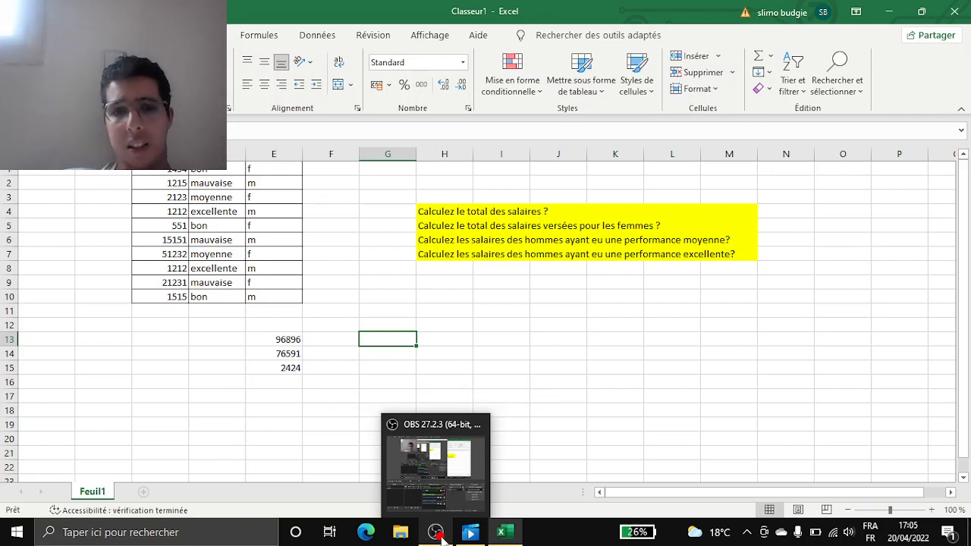
text(23)
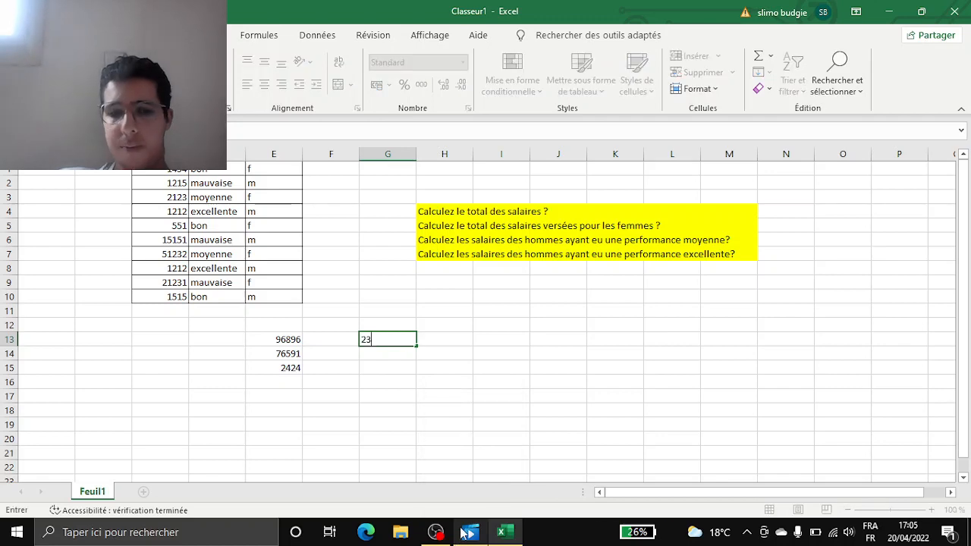
click(468, 532)
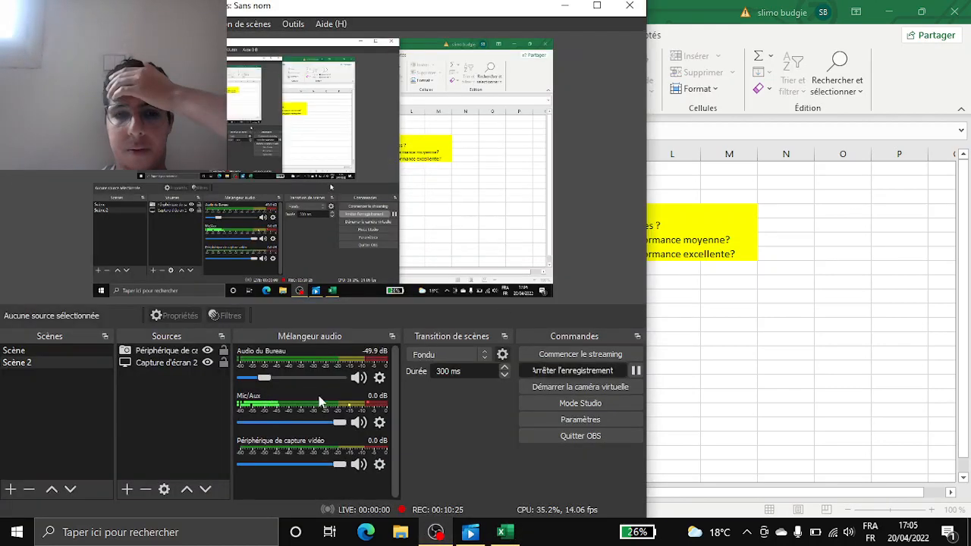